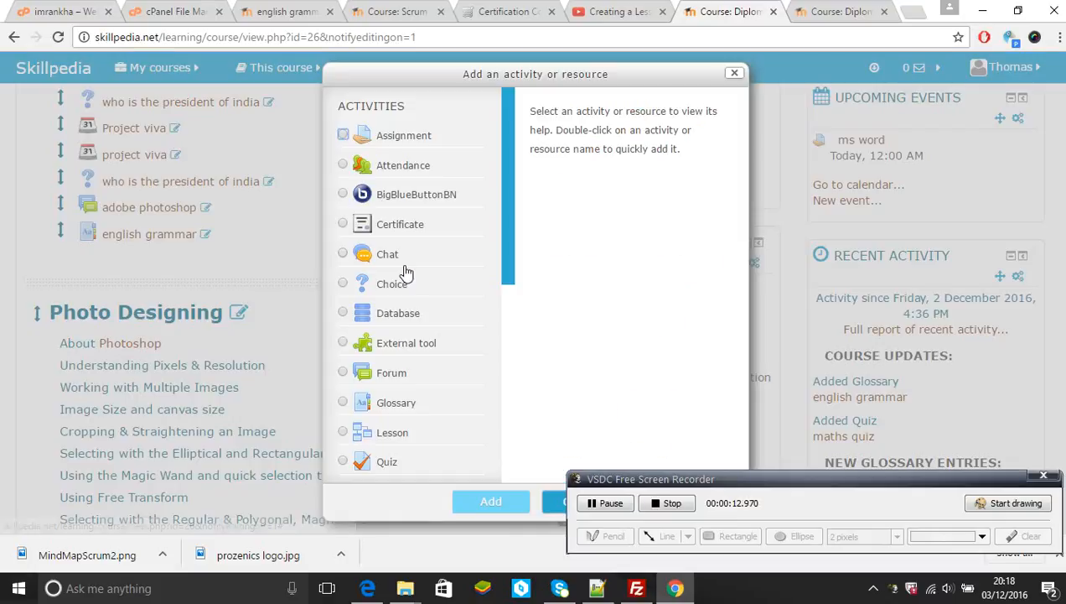
Add a Quiz activity to the Welcome to Photoshop section of the course.
click(343, 463)
scroll(493, 470, down, 4)
click(491, 502)
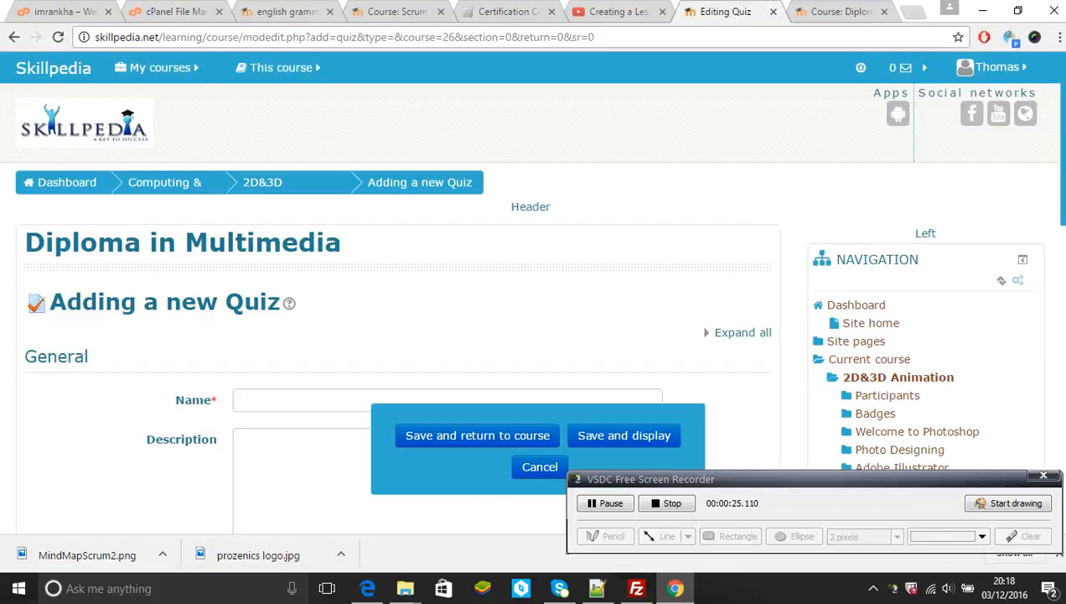
Name the new quiz "simple maths" and leave its description empty.
scroll(717, 197, down, 3)
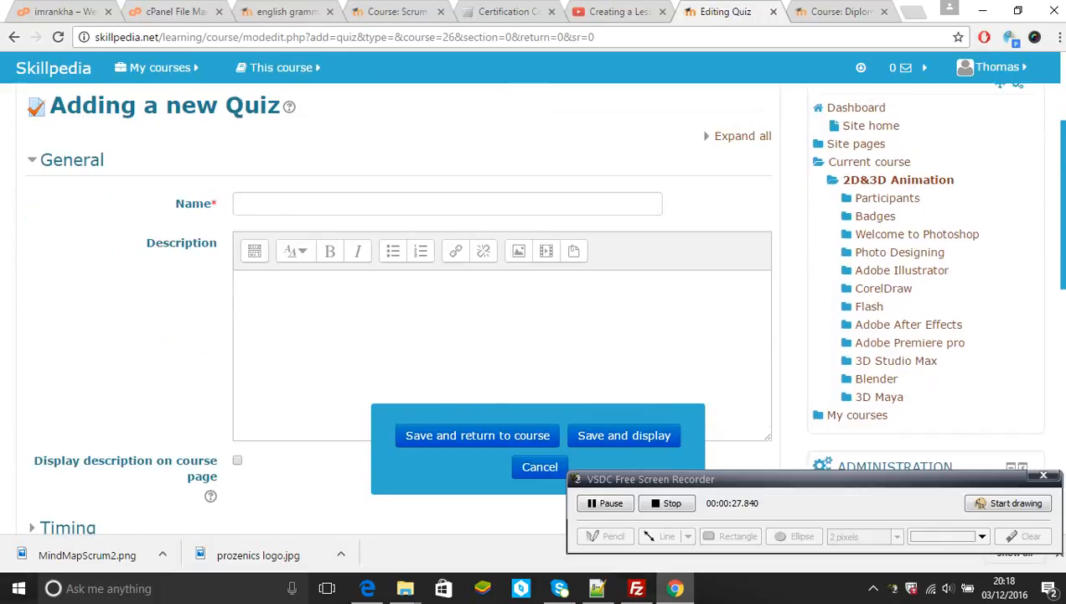
click(657, 195)
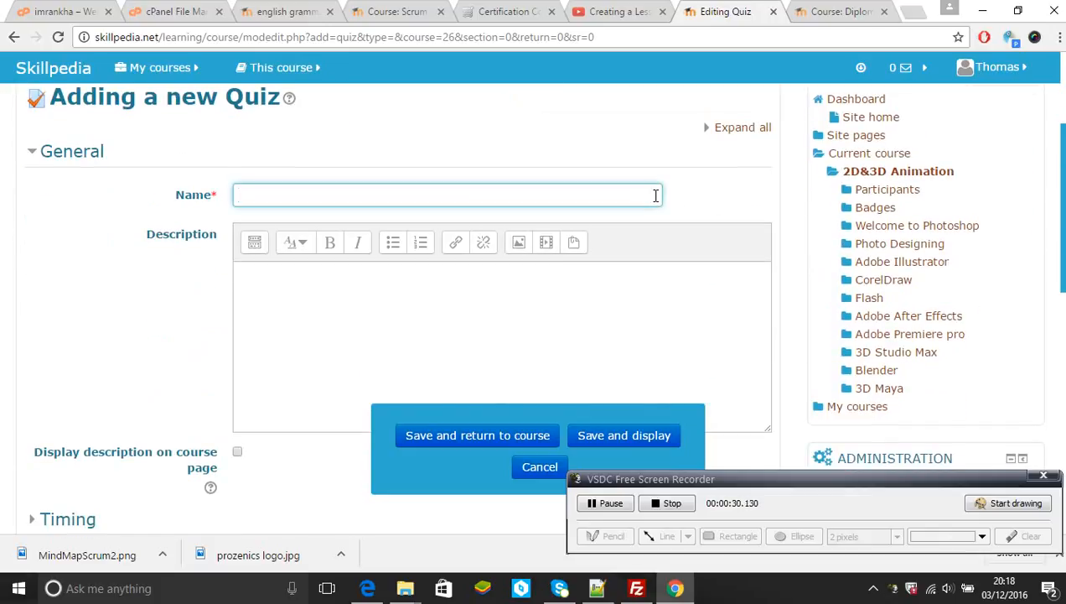
text(simple maths)
click(573, 307)
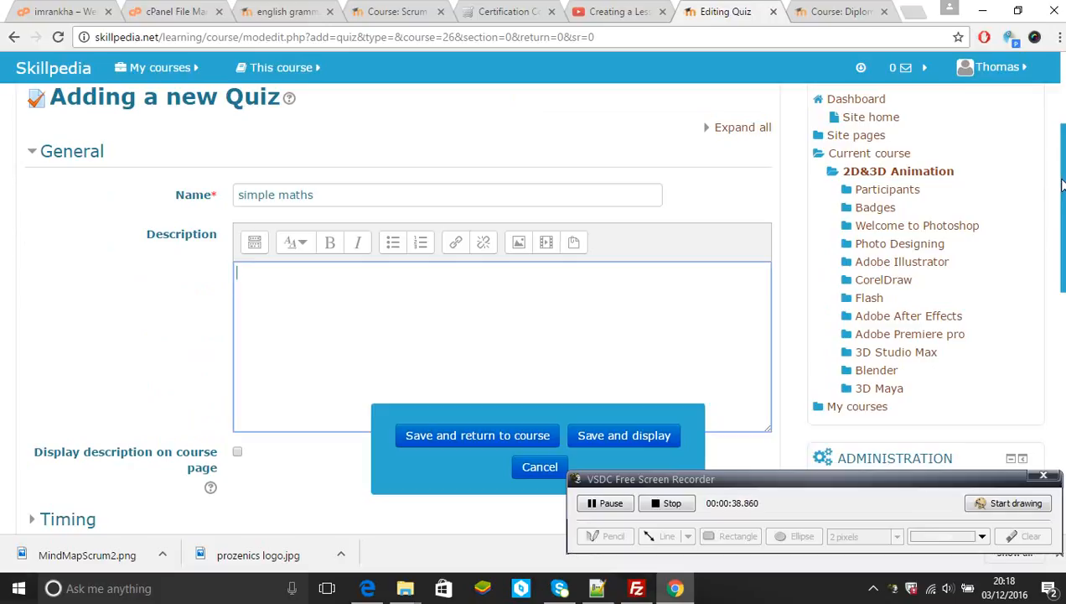
Review the quiz's Timing settings, including the choices for what happens when time expires.
scroll(523, 360, down, 3)
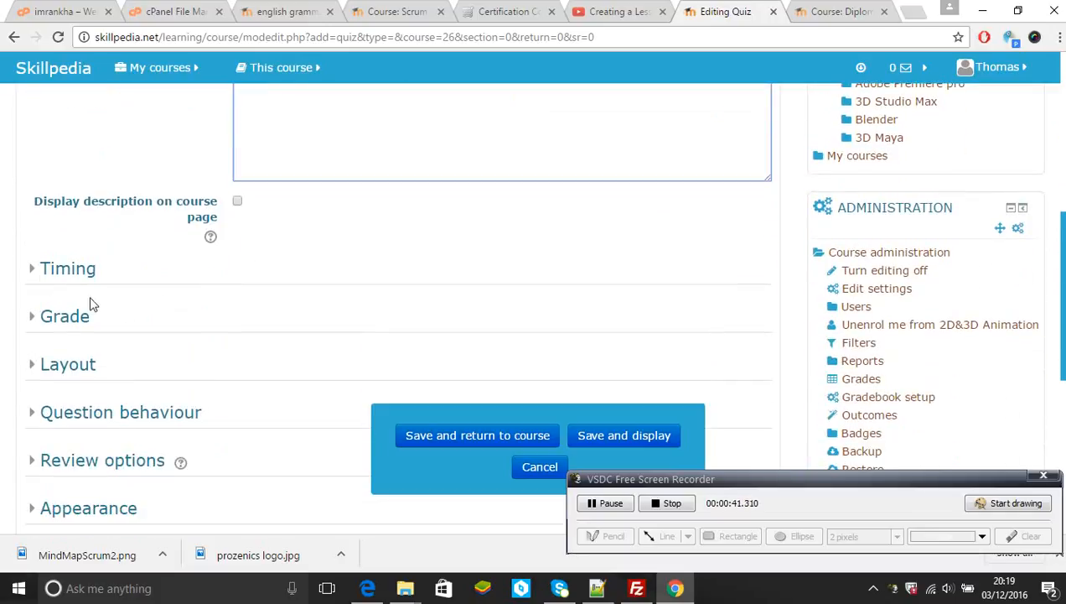
click(37, 271)
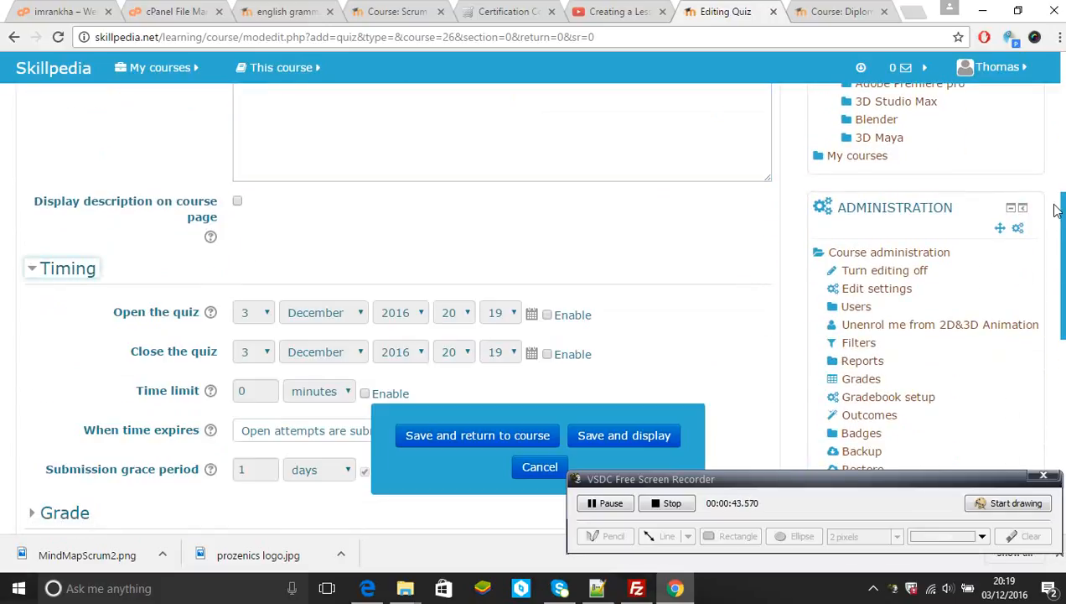
scroll(1058, 210, down, 2)
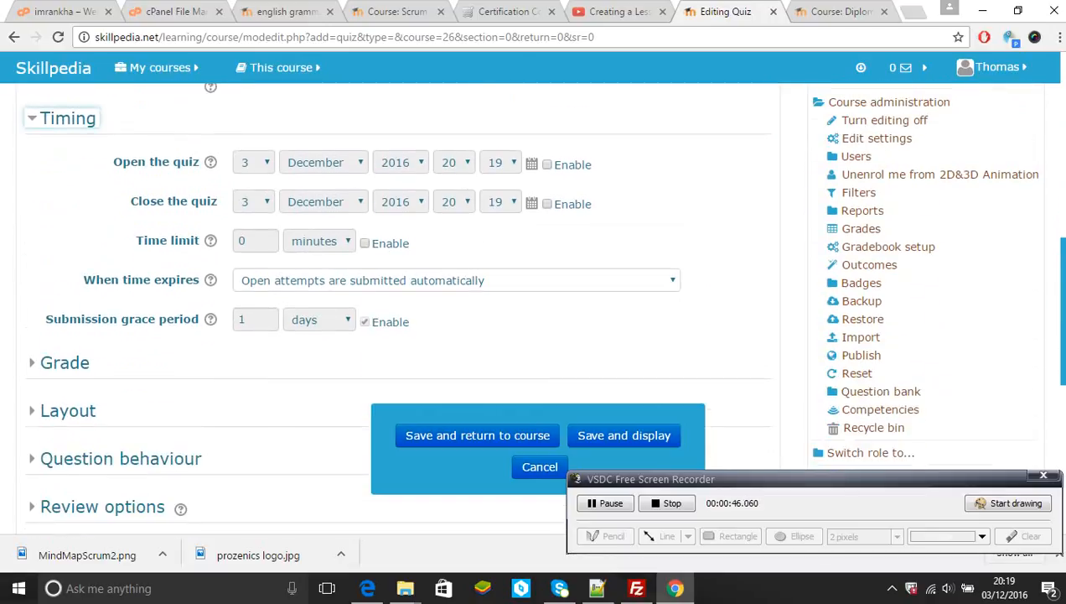
scroll(1058, 210, down, 1)
click(540, 225)
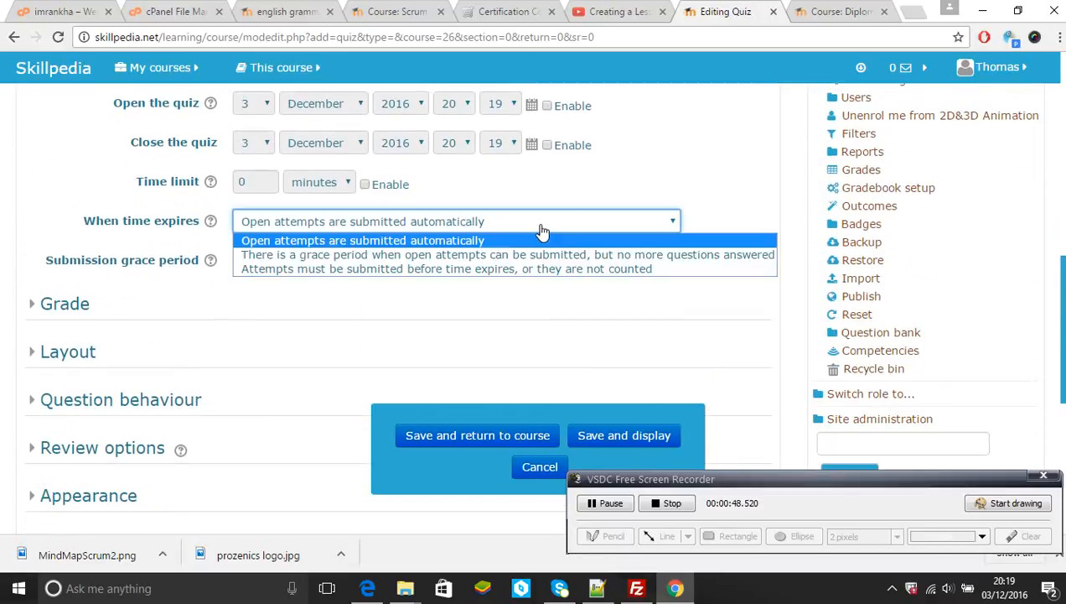
click(542, 230)
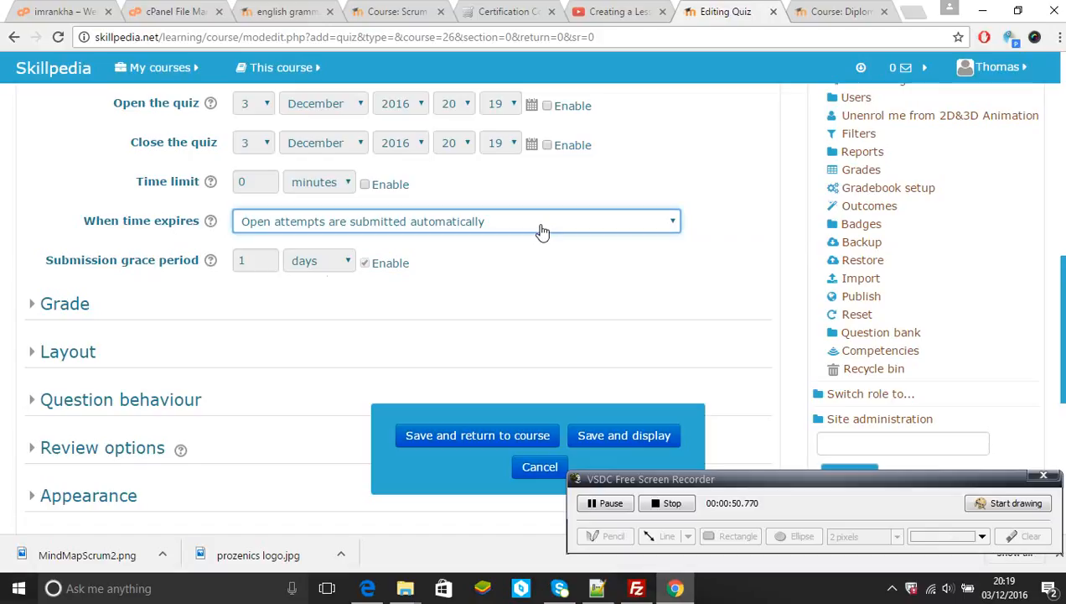
click(52, 311)
click(50, 311)
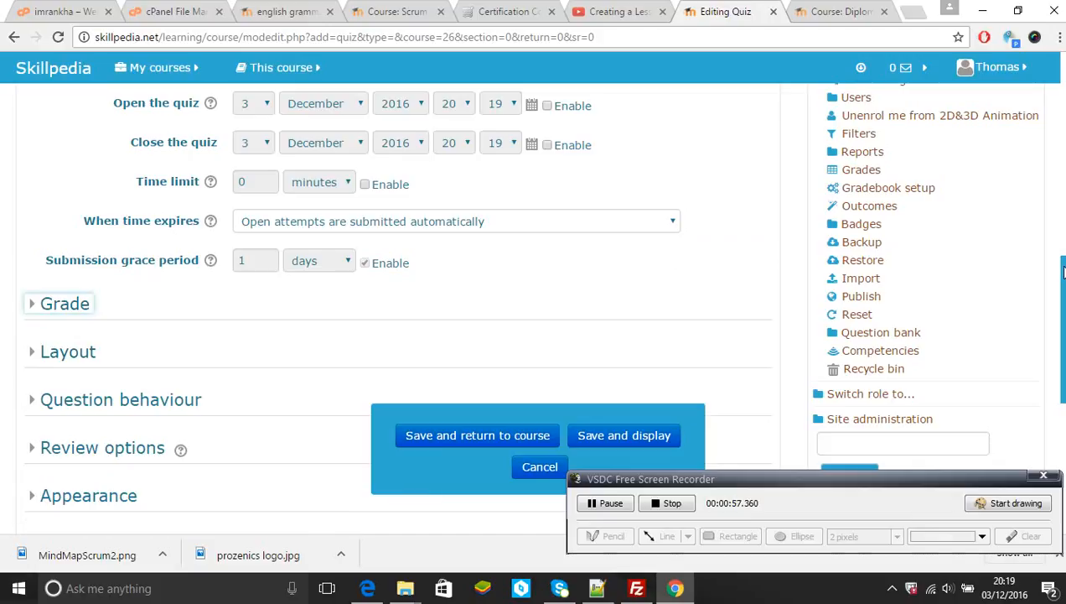
scroll(1063, 270, down, 2)
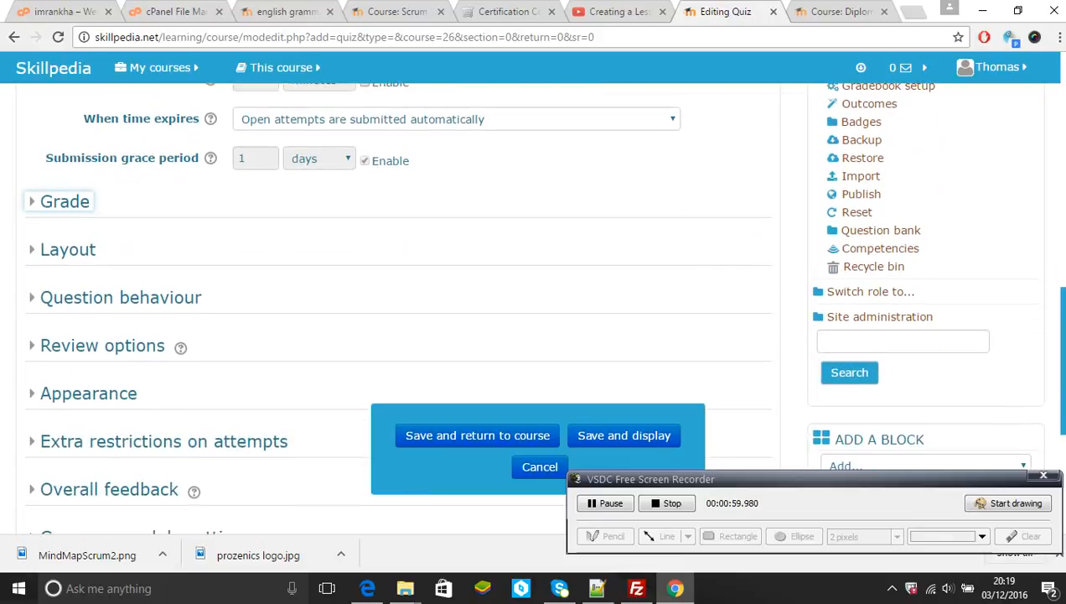
Review the quiz's Layout settings, including the choices for new pages and the navigation method.
click(30, 250)
click(259, 295)
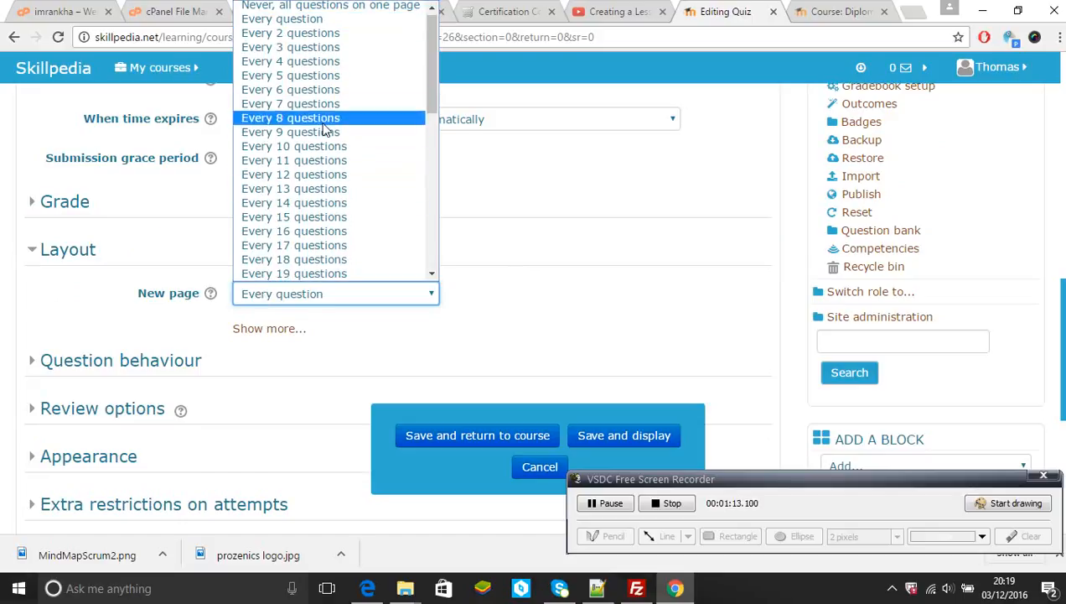
click(460, 162)
click(460, 163)
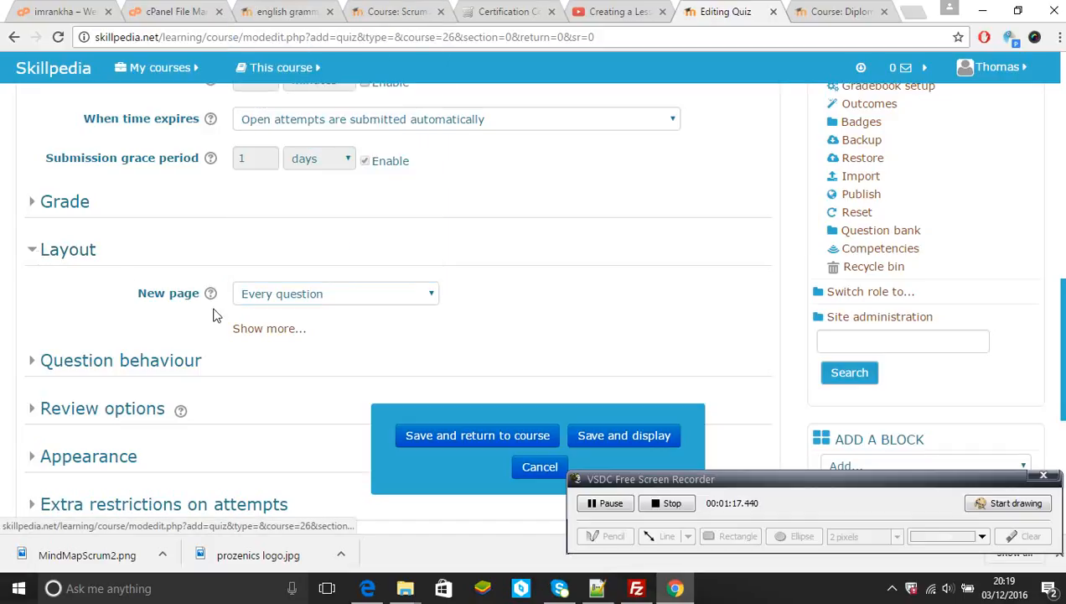
click(245, 329)
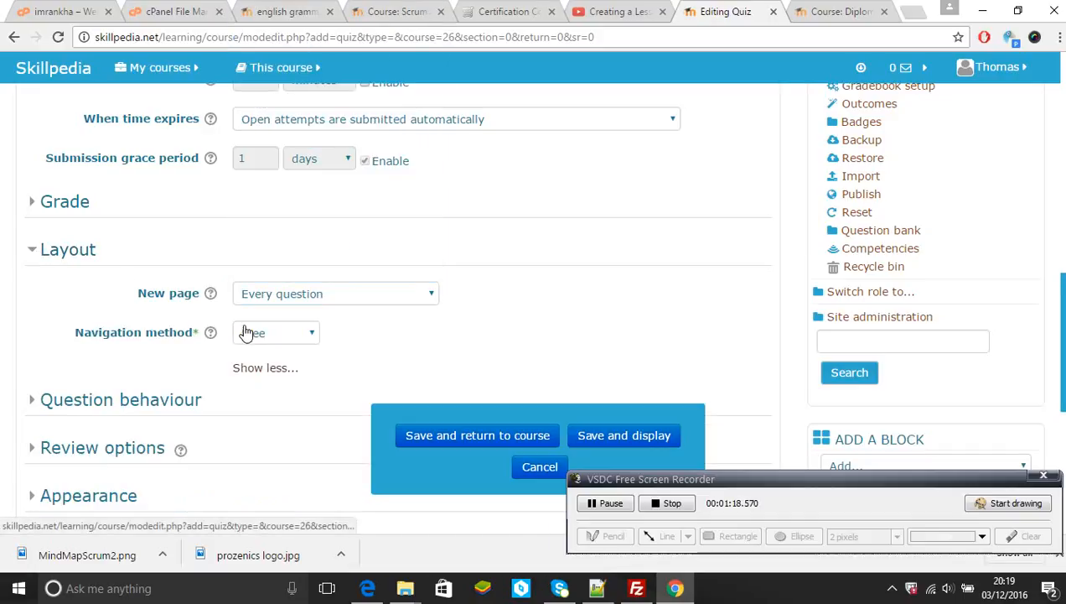
click(303, 332)
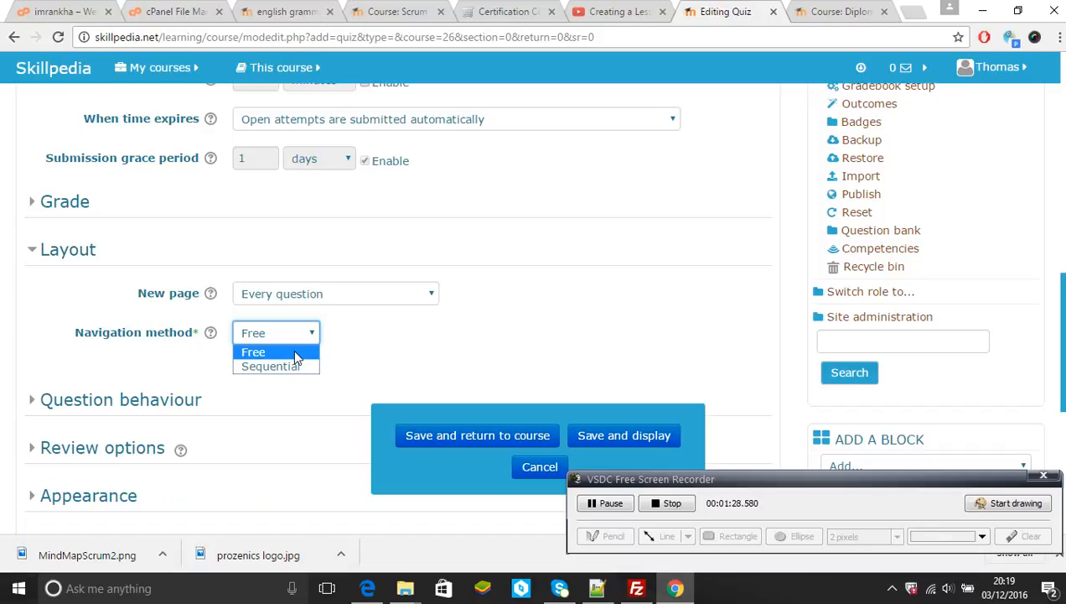
click(28, 255)
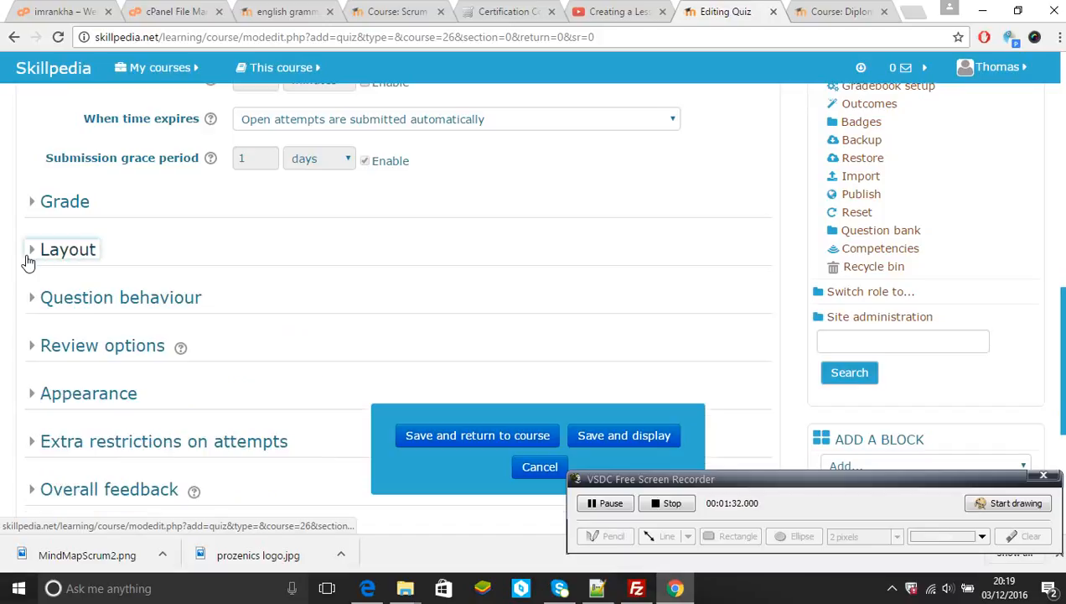
Examine the quiz's Question behaviour, Review options and Appearance settings.
click(29, 300)
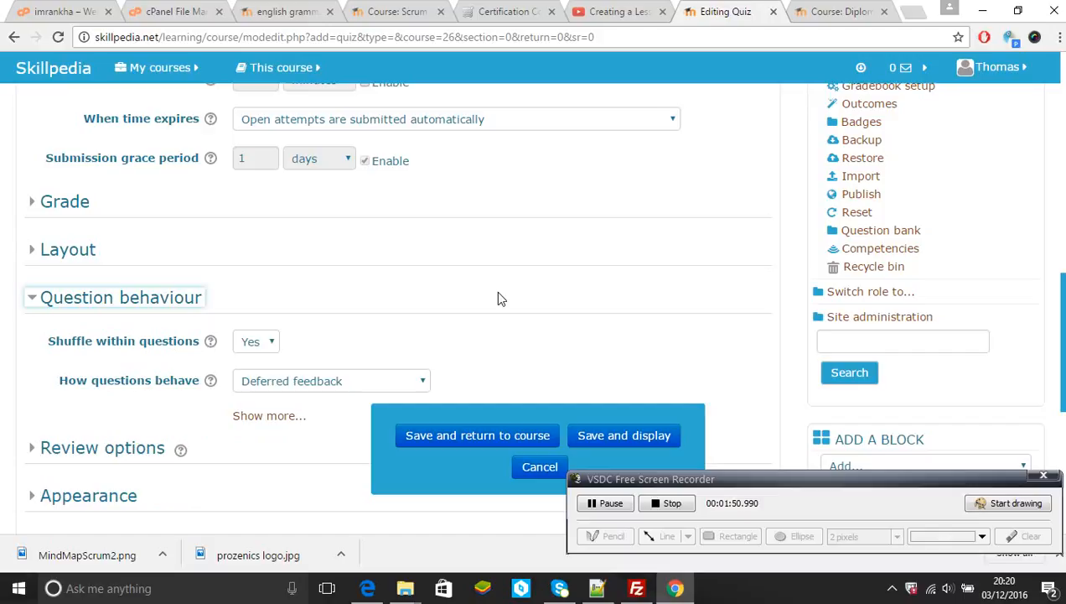
click(31, 307)
click(32, 346)
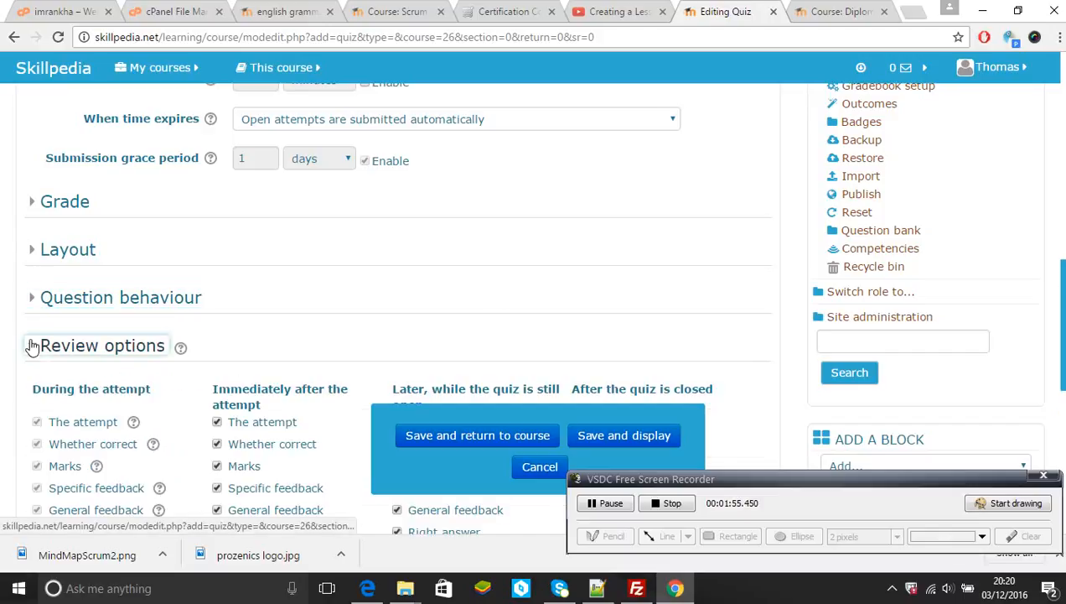
click(32, 345)
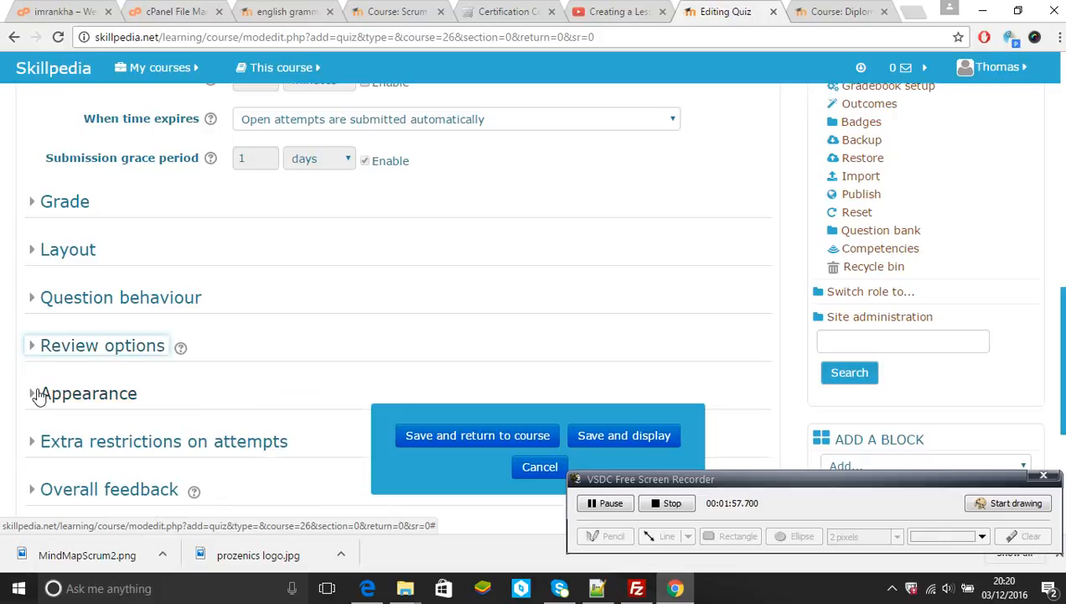
click(35, 394)
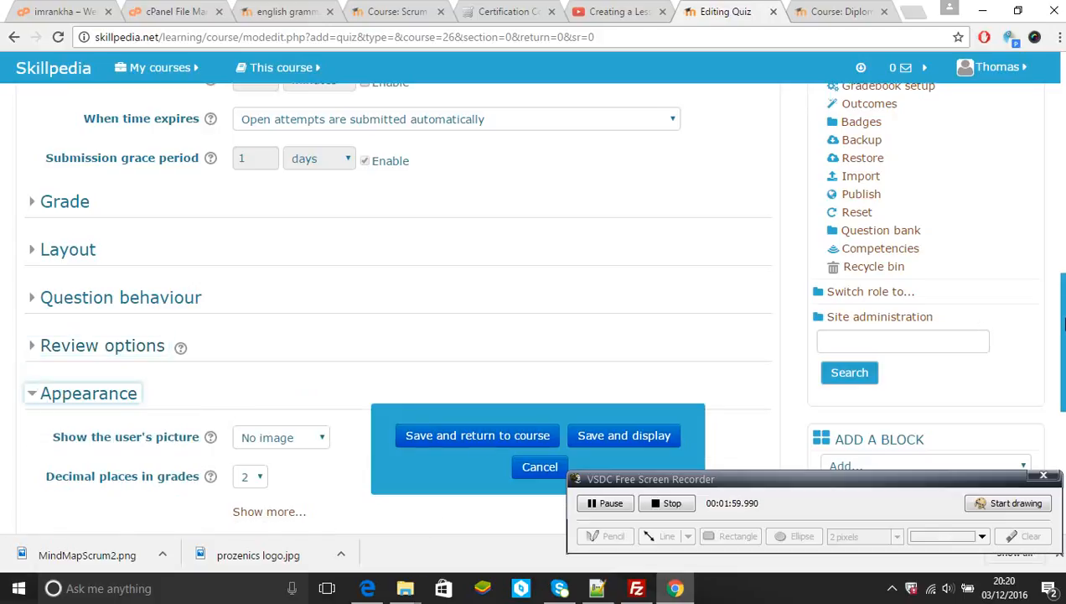
scroll(1063, 323, down, 2)
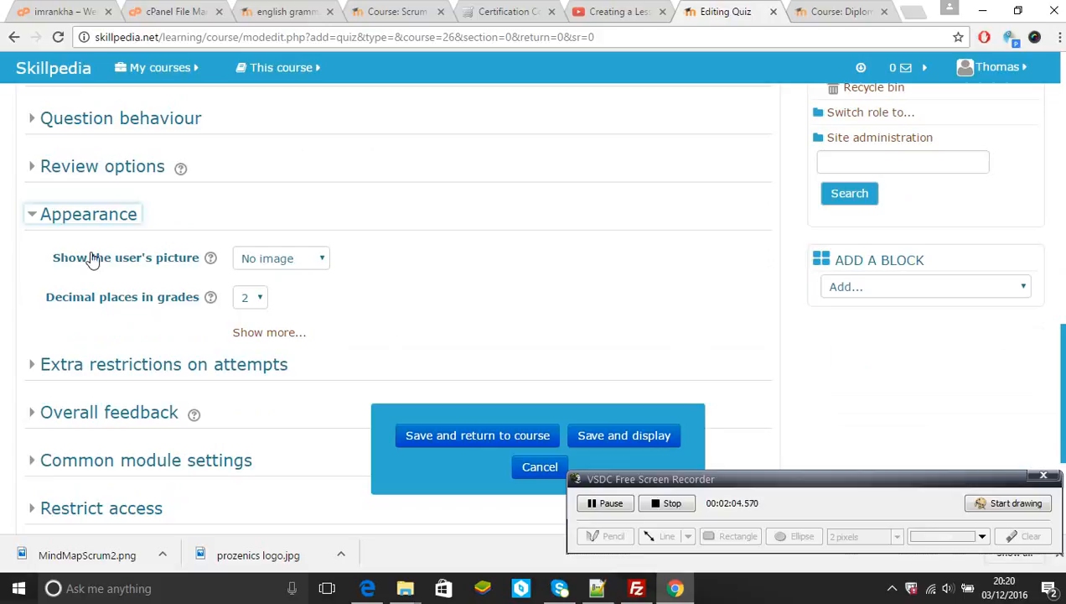
click(34, 216)
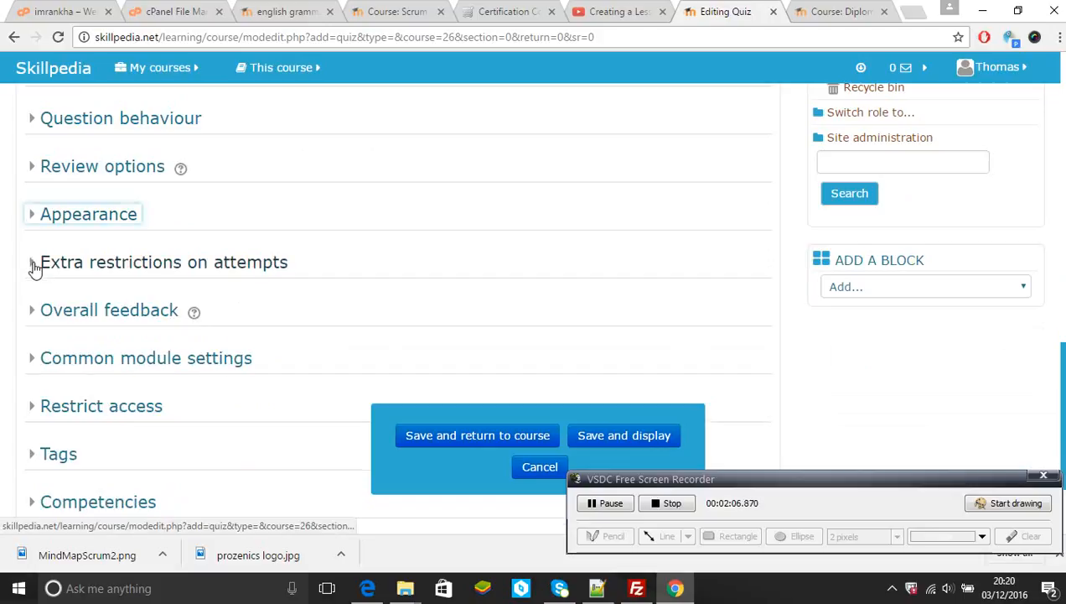
Examine the full extra restrictions on attempts and the Overall feedback settings of the quiz.
click(34, 266)
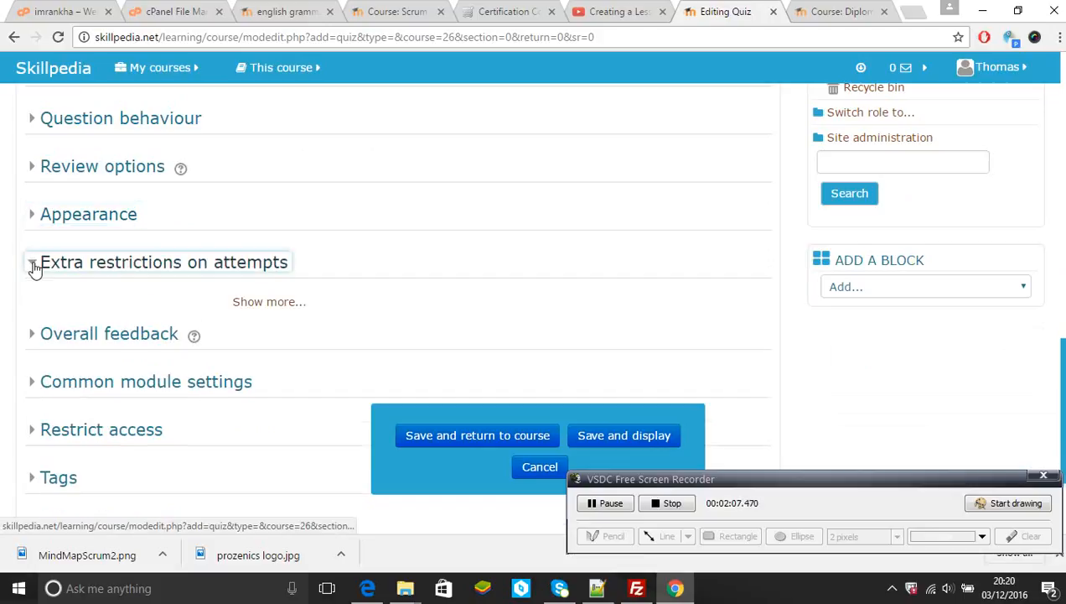
click(253, 303)
click(272, 311)
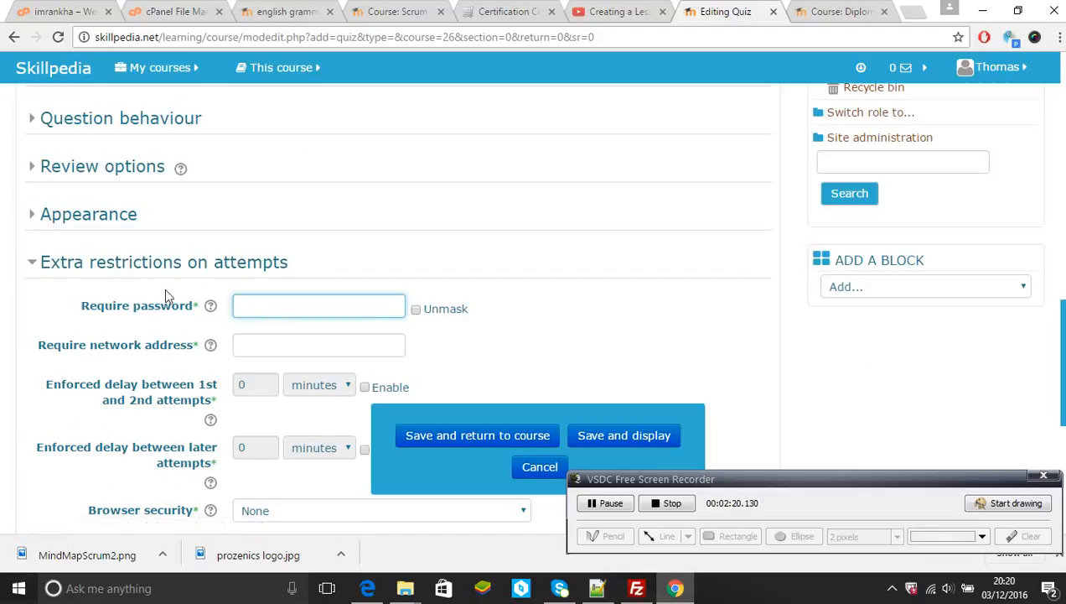
click(35, 265)
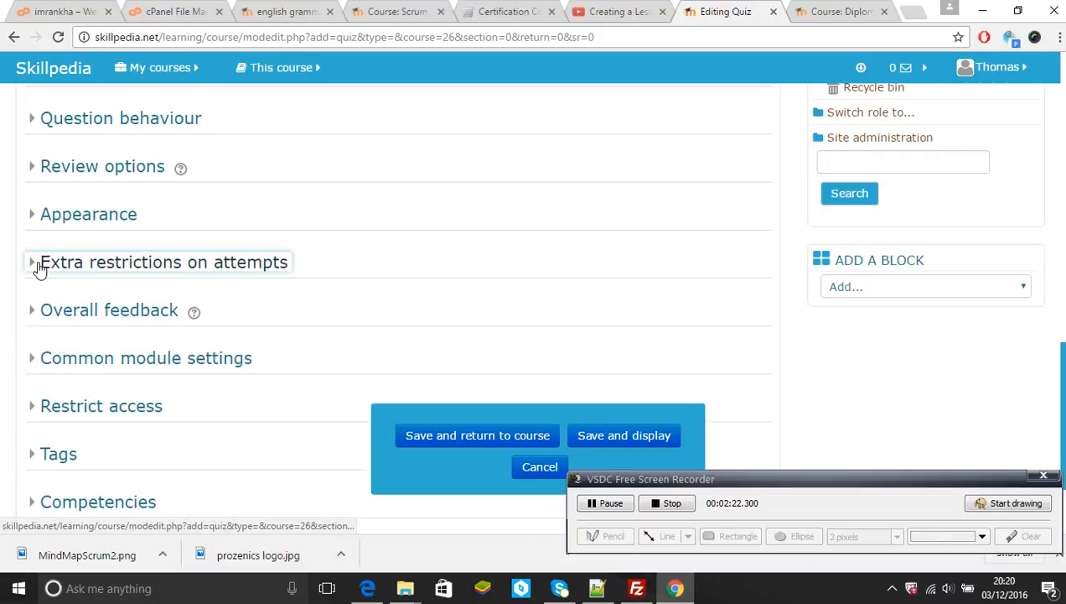
click(40, 311)
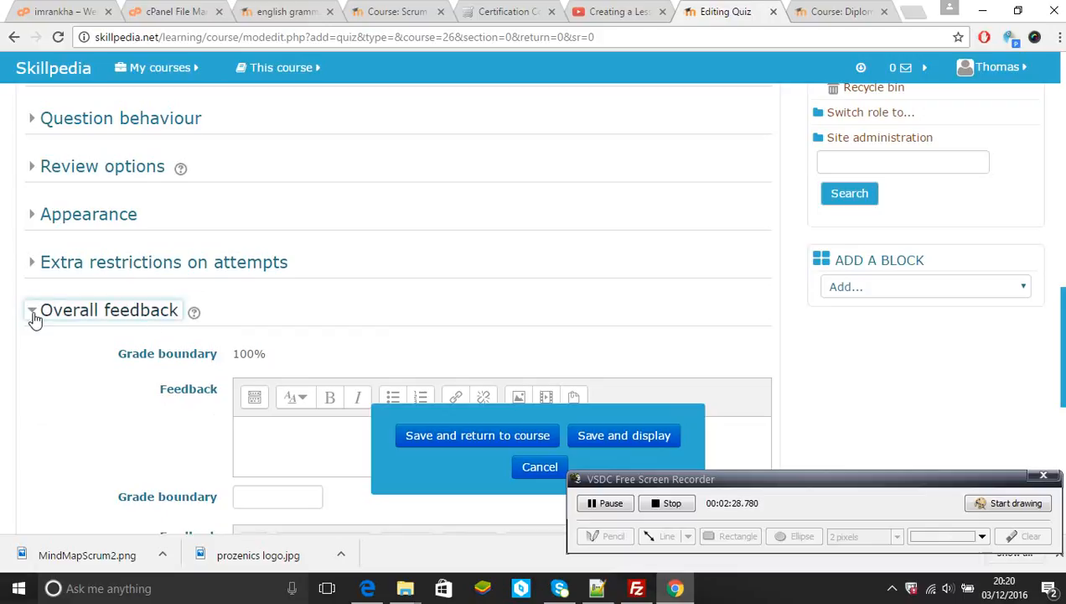
click(33, 312)
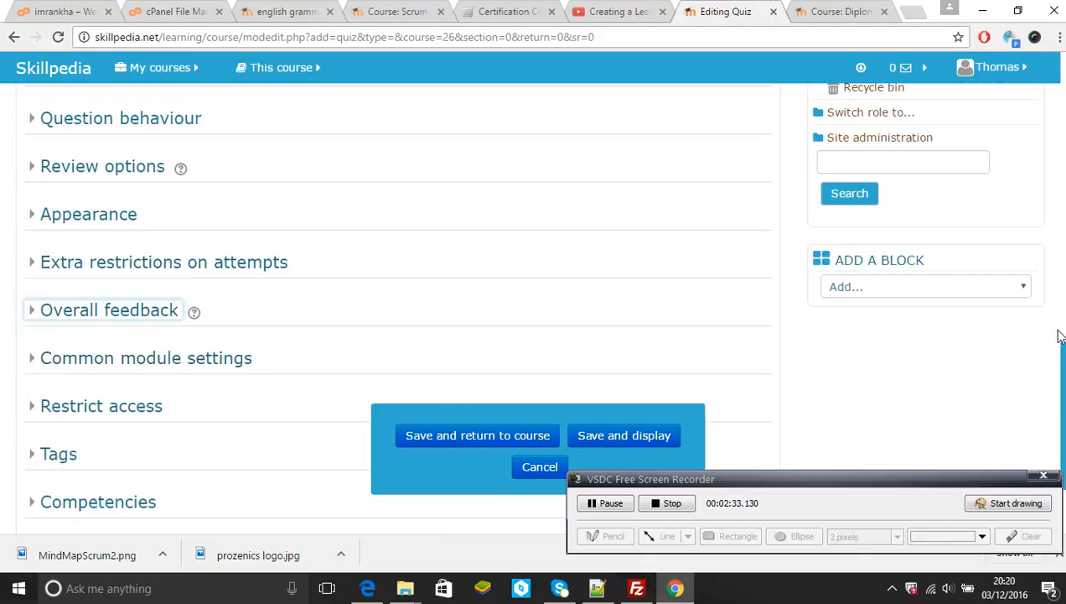
Save the quiz, return to the course page and turn editing off.
drag(1063, 357, 1063, 386)
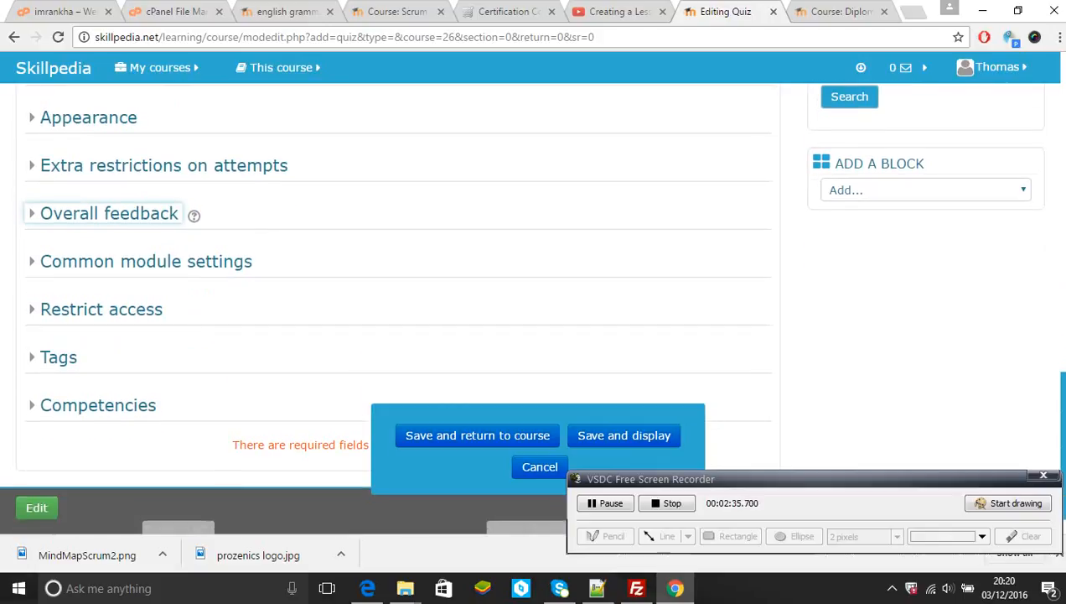
click(497, 446)
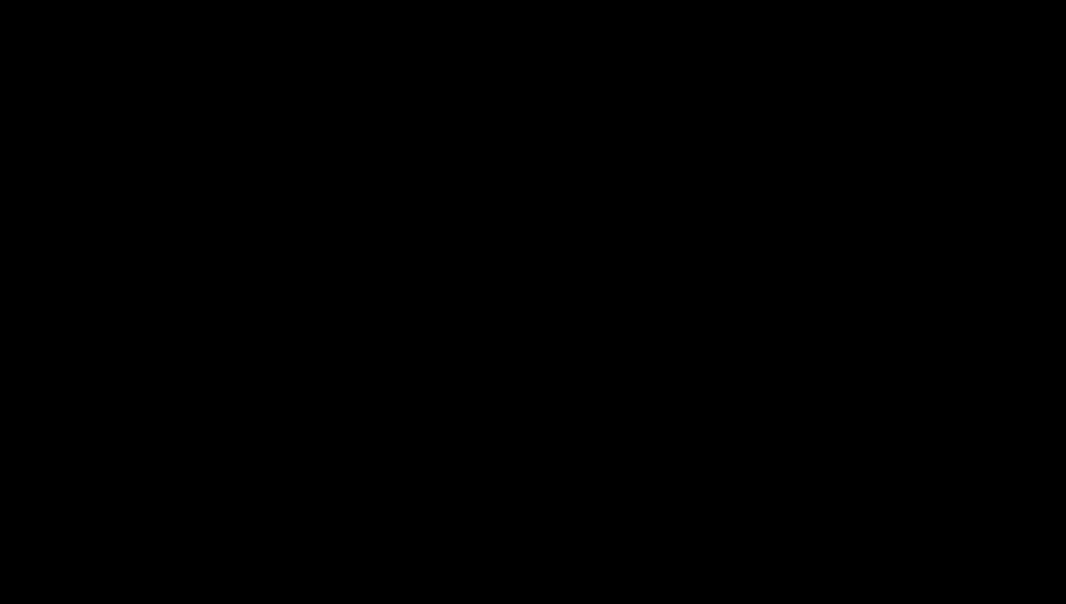
click(964, 180)
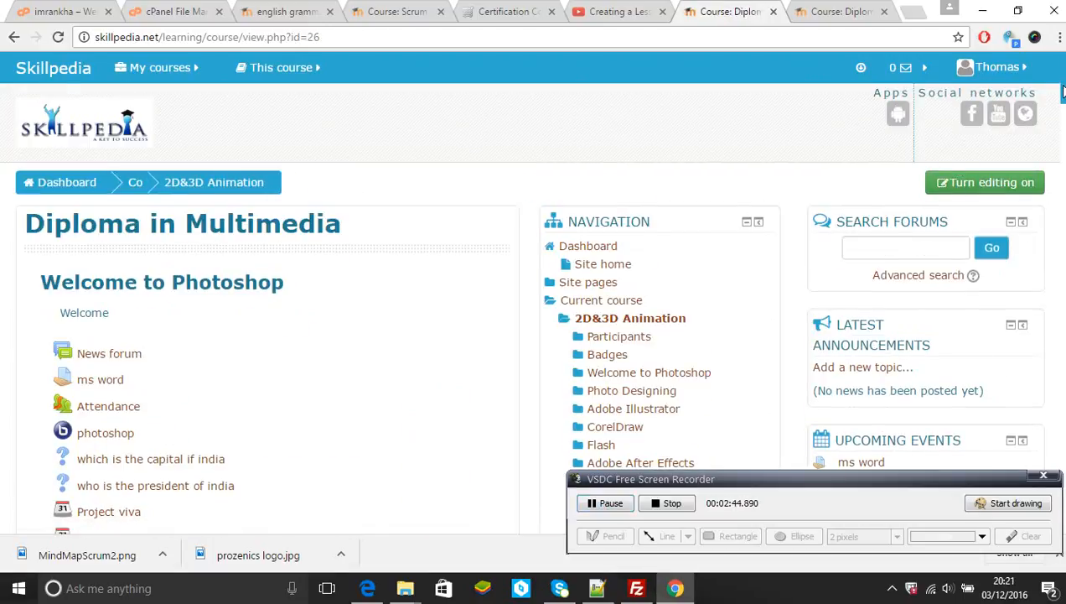
Open the simple maths quiz from the course page and edit its questions.
scroll(861, 94, down, 3)
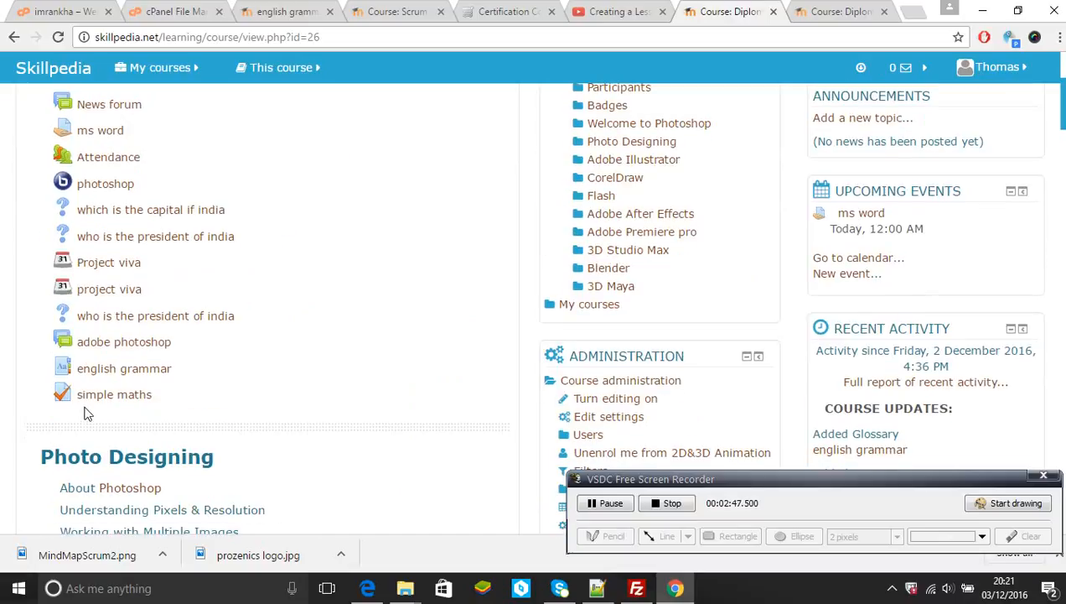
click(90, 397)
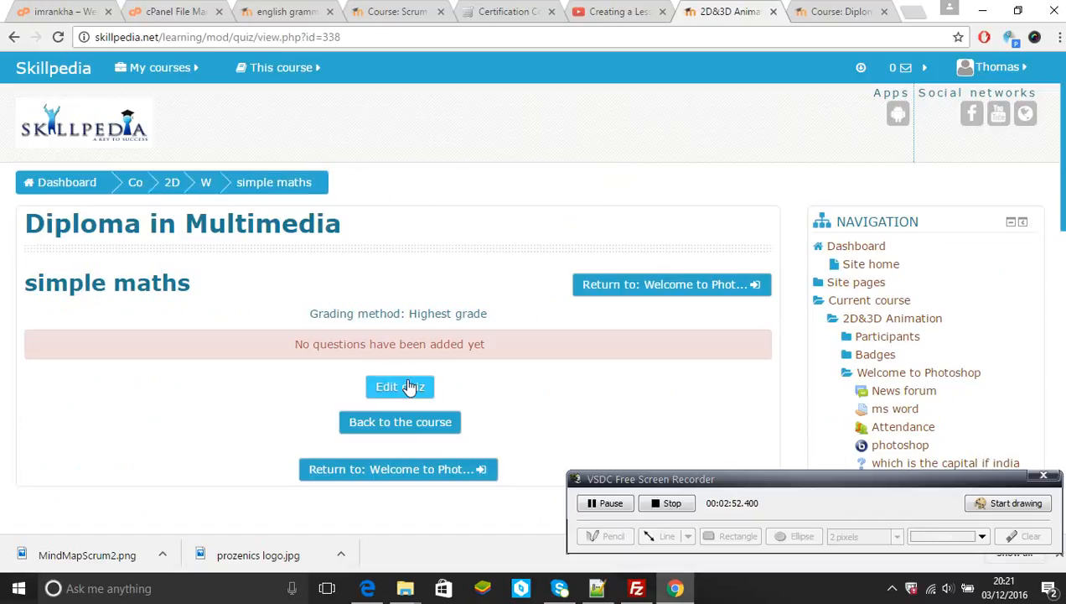
click(410, 387)
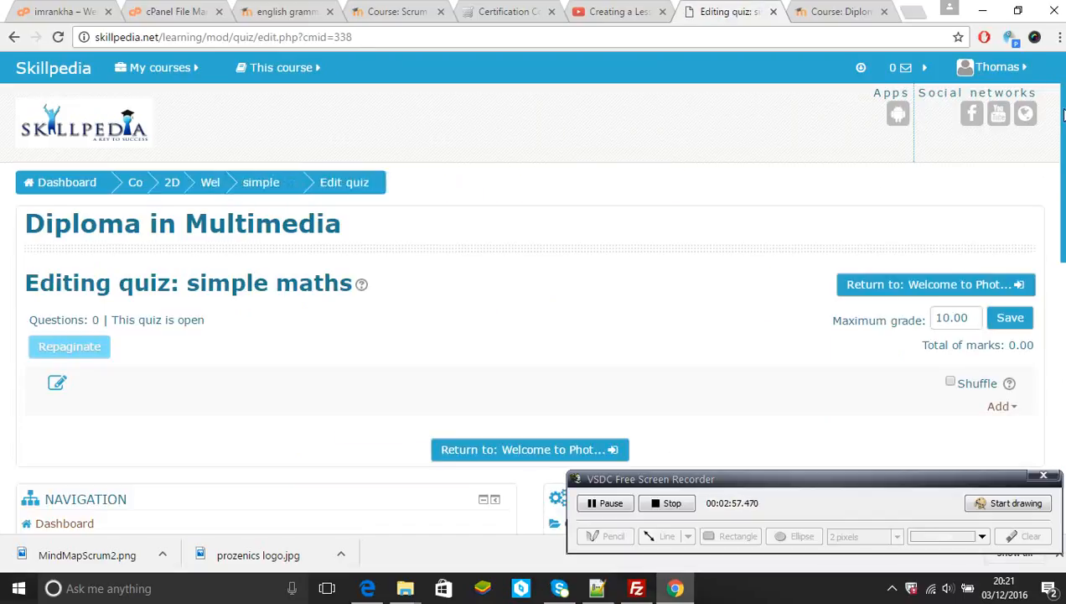
Add a new True/False question to the simple maths quiz.
drag(1065, 115, 1065, 152)
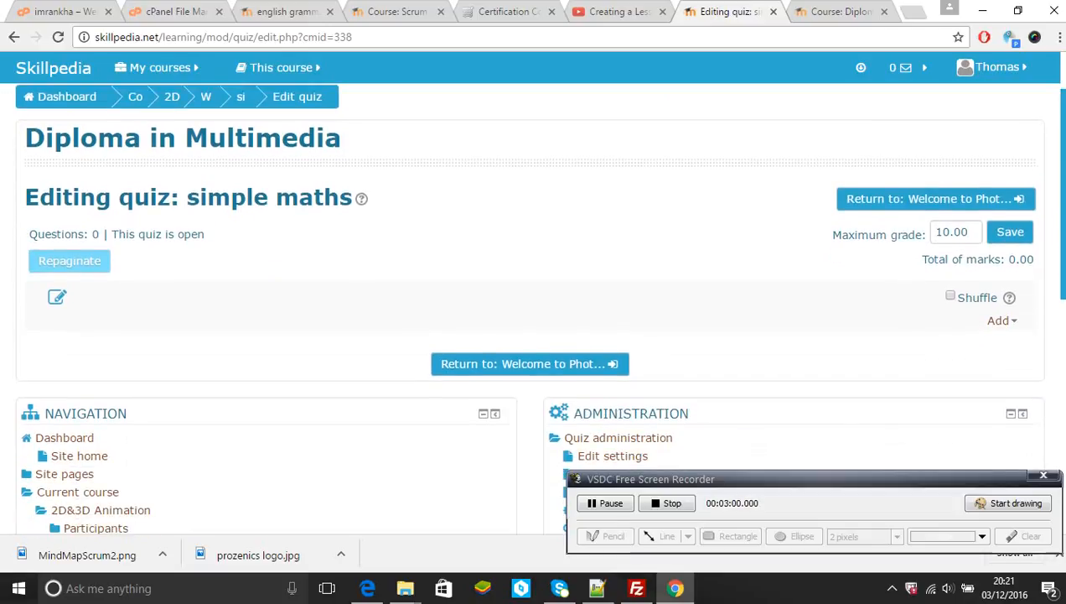
click(1003, 325)
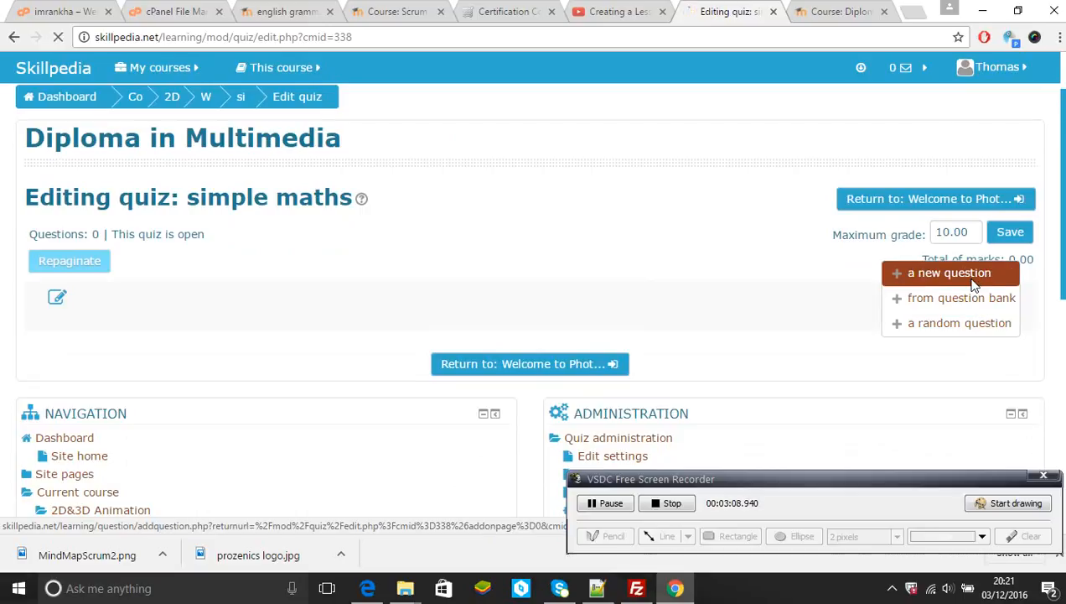
click(973, 284)
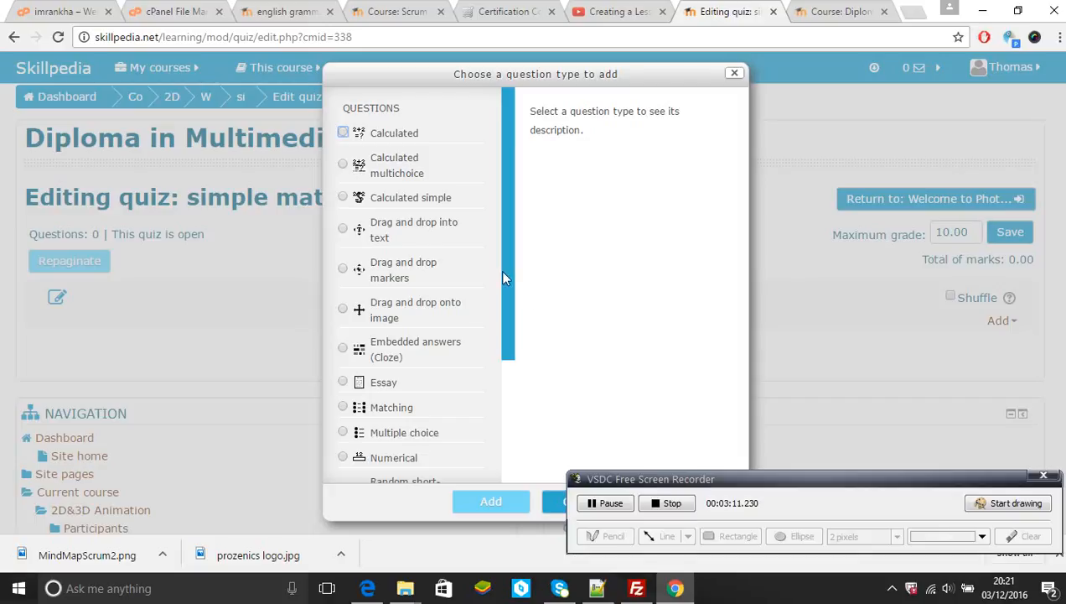
scroll(536, 377, down, 2)
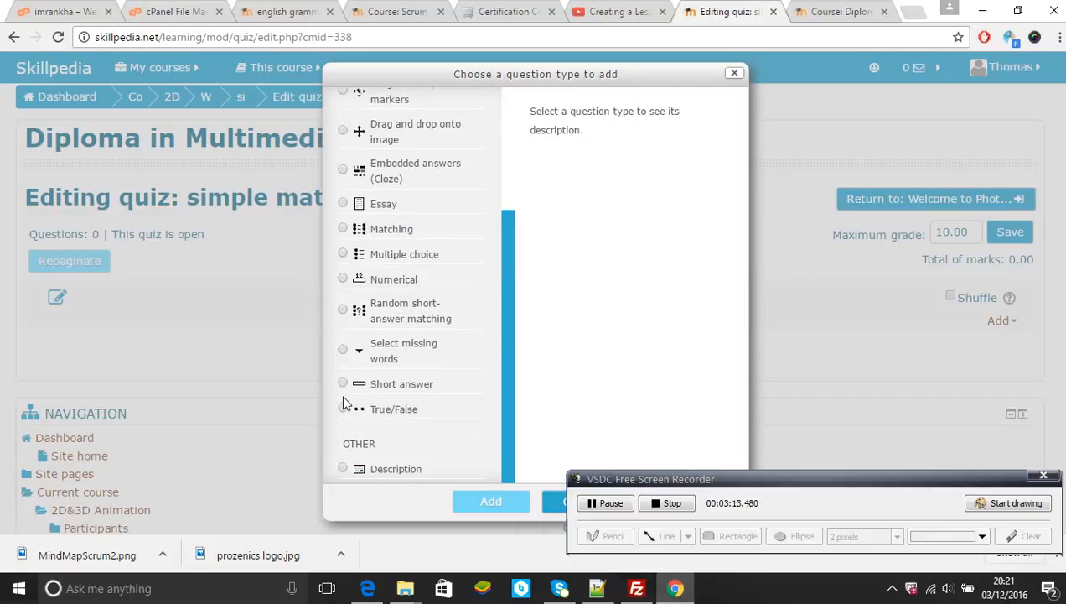
click(344, 409)
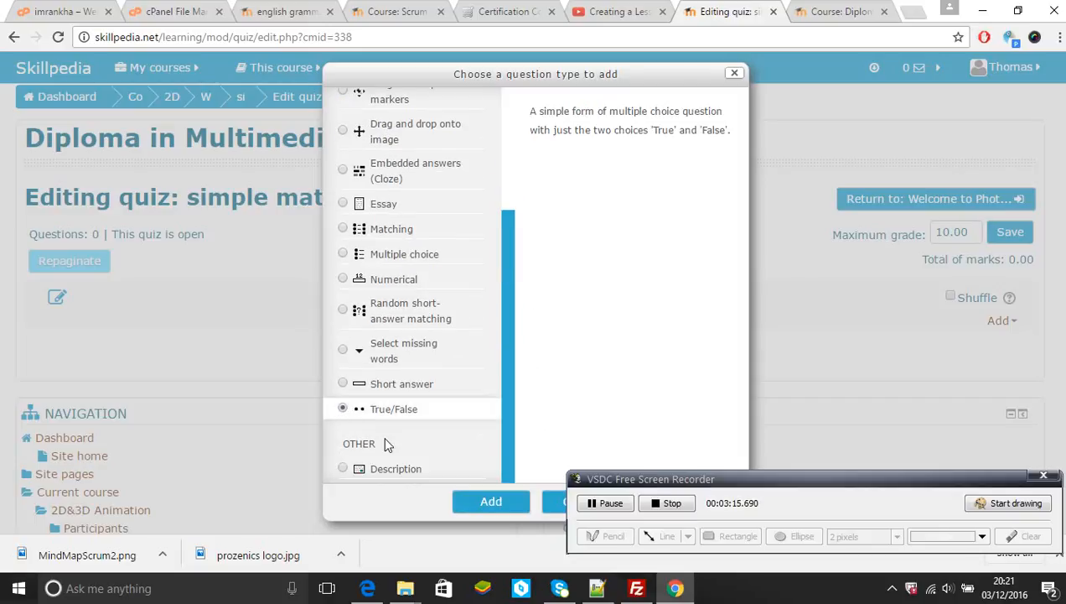
click(466, 501)
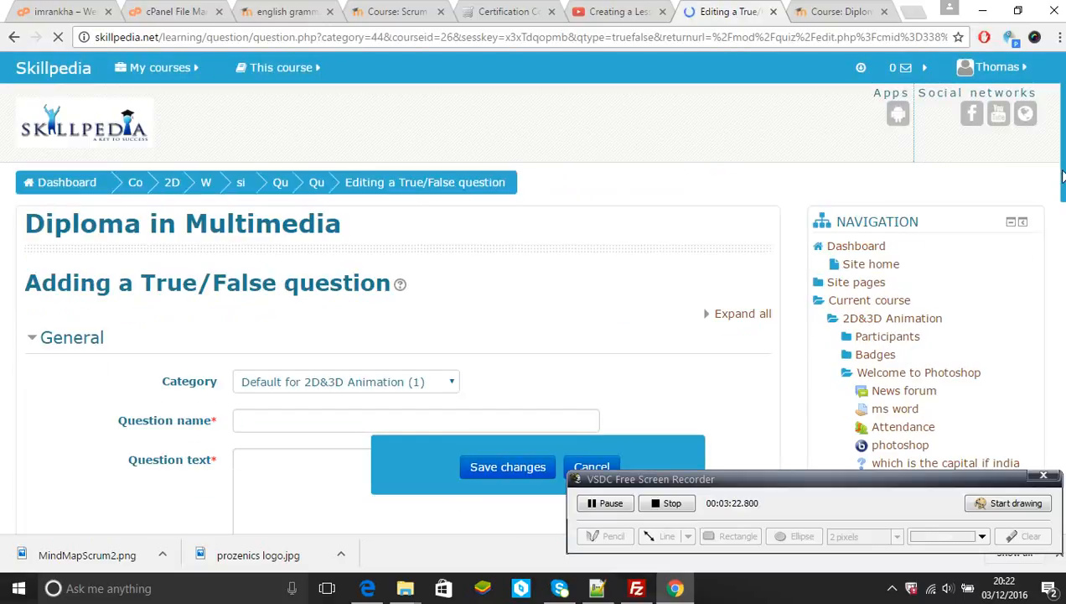
Name the True/False question "simple maths evalutaion" and enter "Add 2+2 =4" as its question text.
drag(1063, 176, 1063, 229)
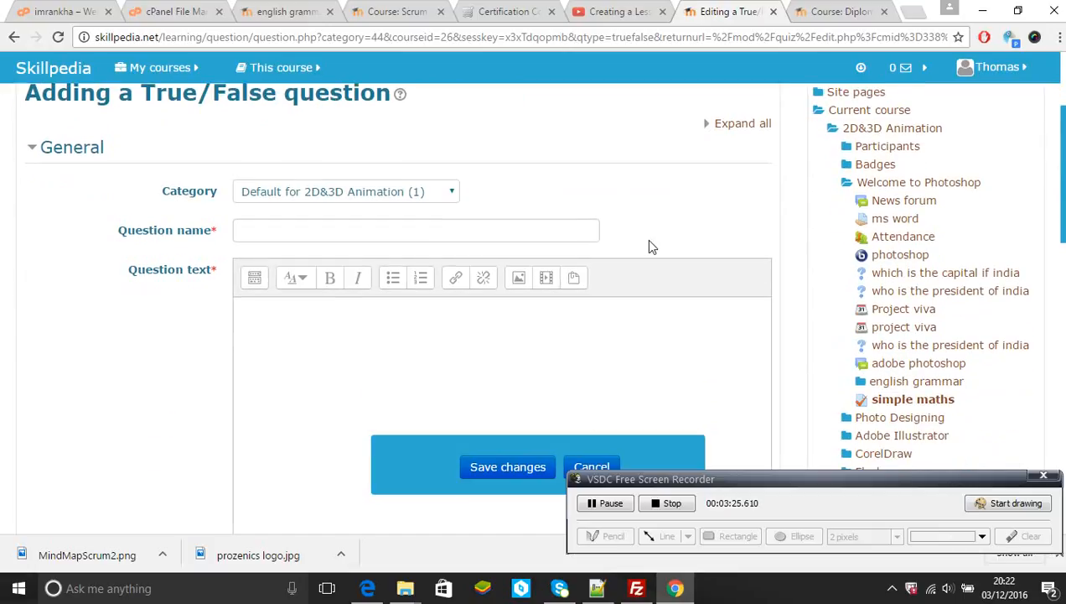
click(579, 235)
text(simple maths evalutaion)
click(558, 330)
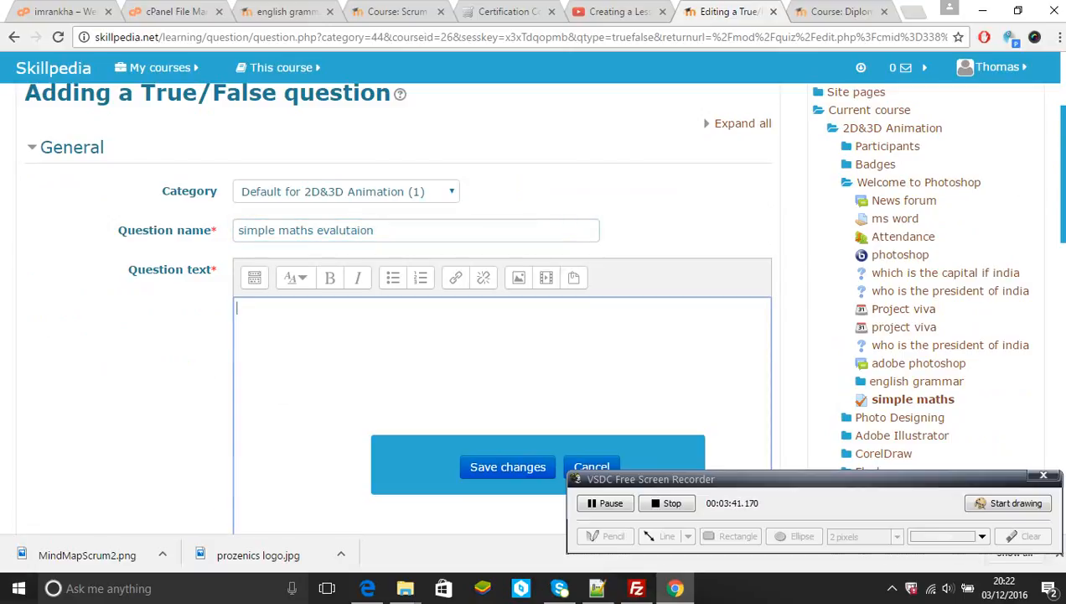
scroll(503, 336, down, 2)
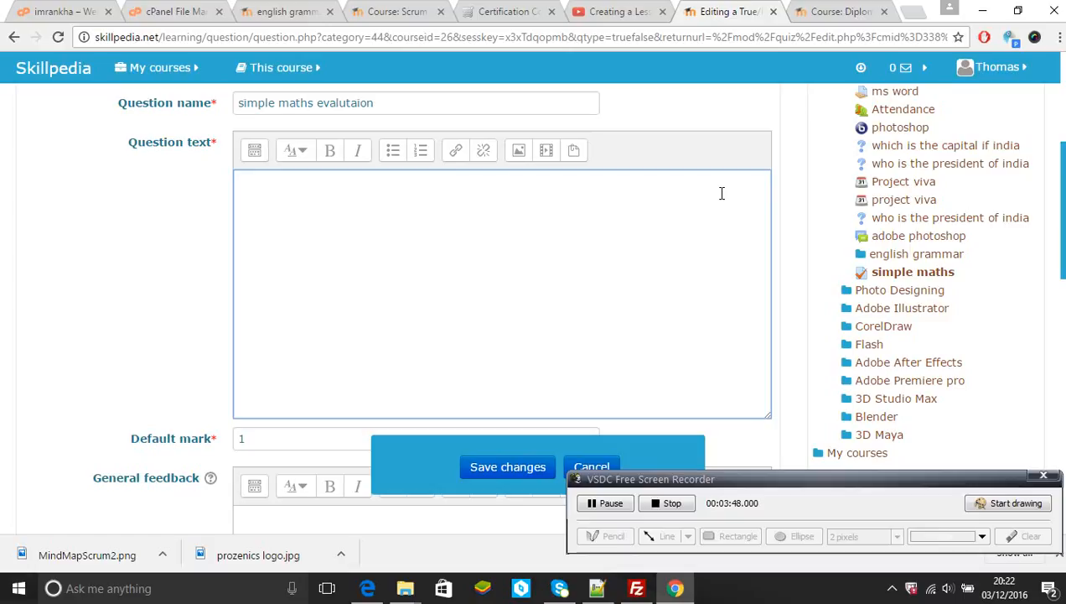
text(Add )
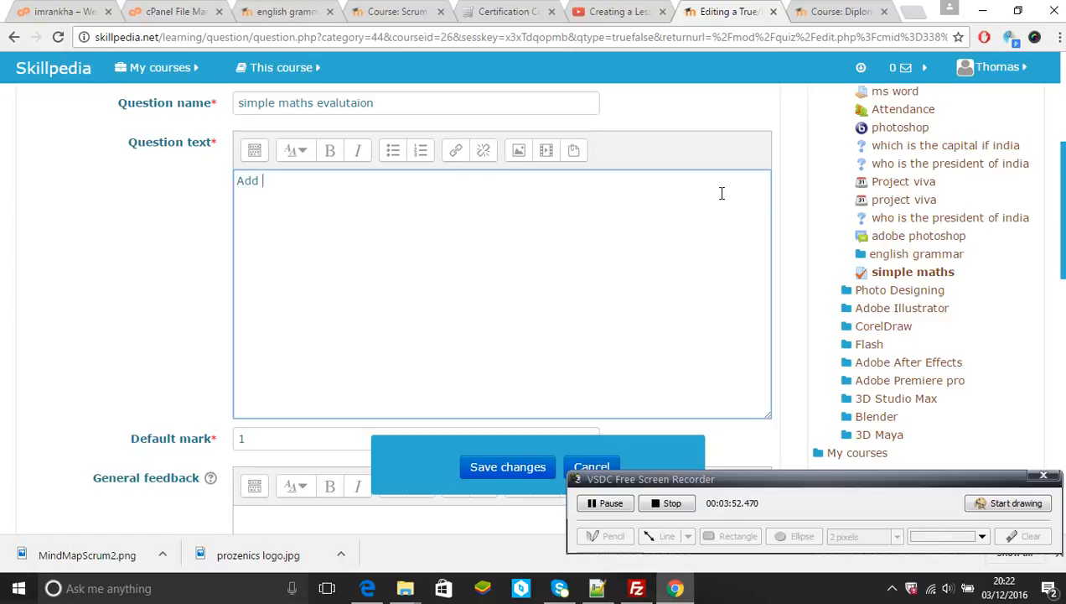
text(2)
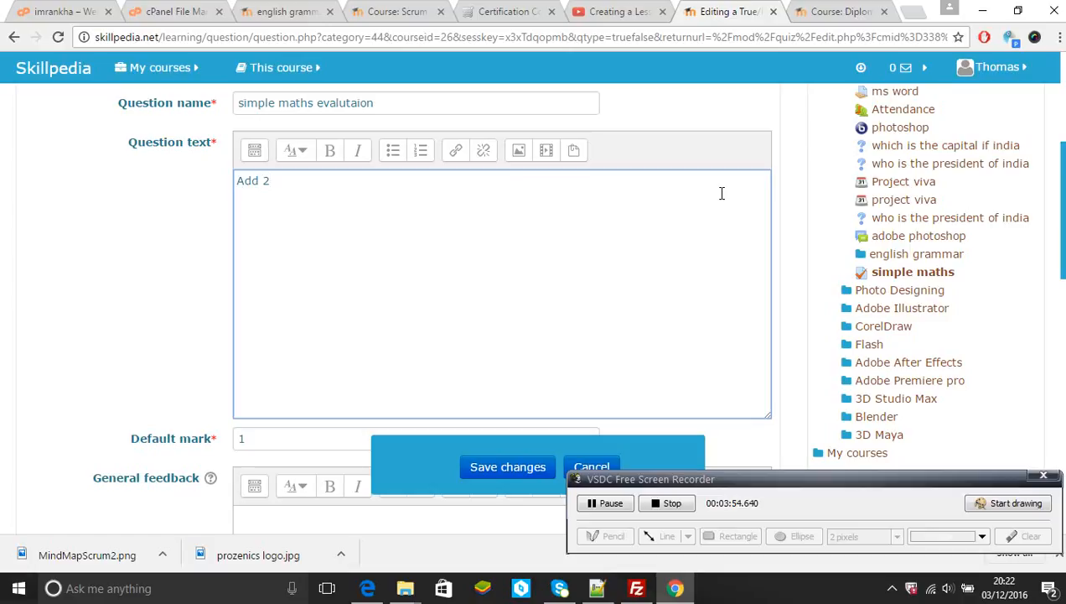
text(+2 =)
text(4)
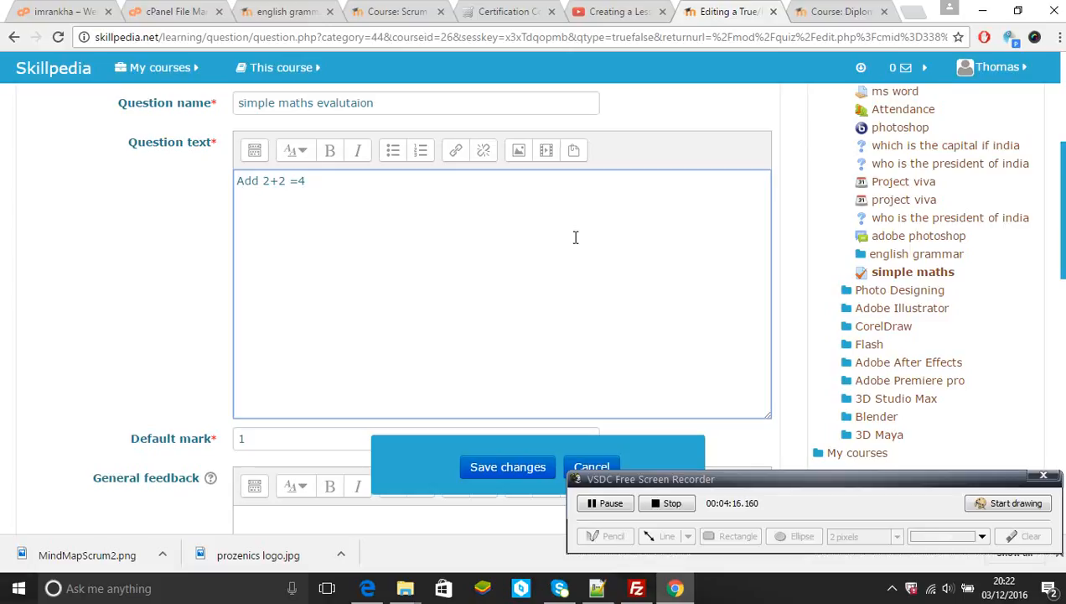
Set the correct answer to True and enter "Good well done" as the feedback for the True response.
drag(1063, 166, 1064, 256)
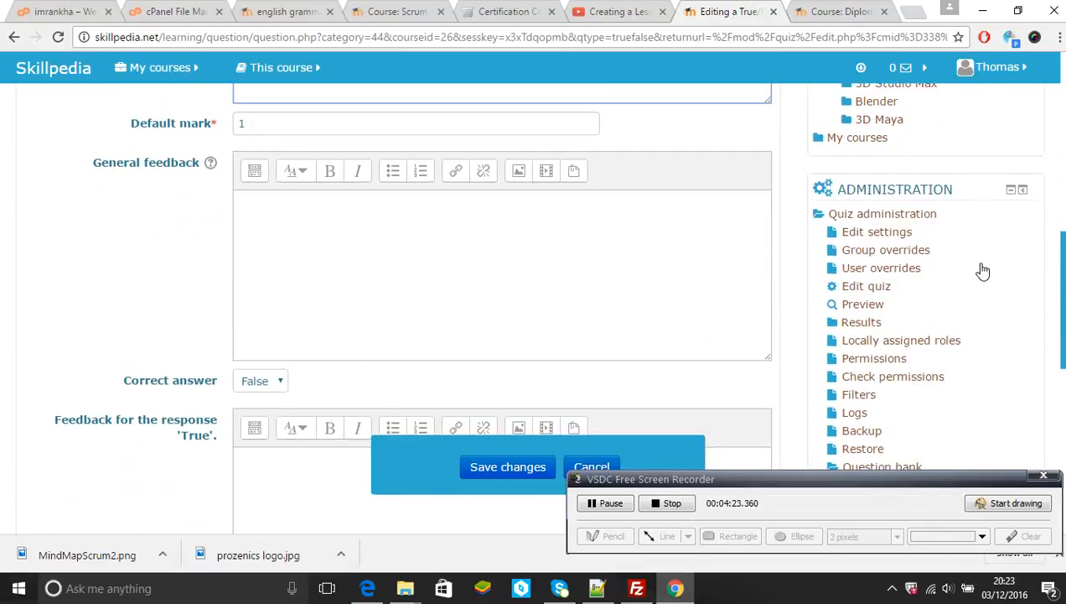
drag(1063, 260, 1061, 308)
click(281, 220)
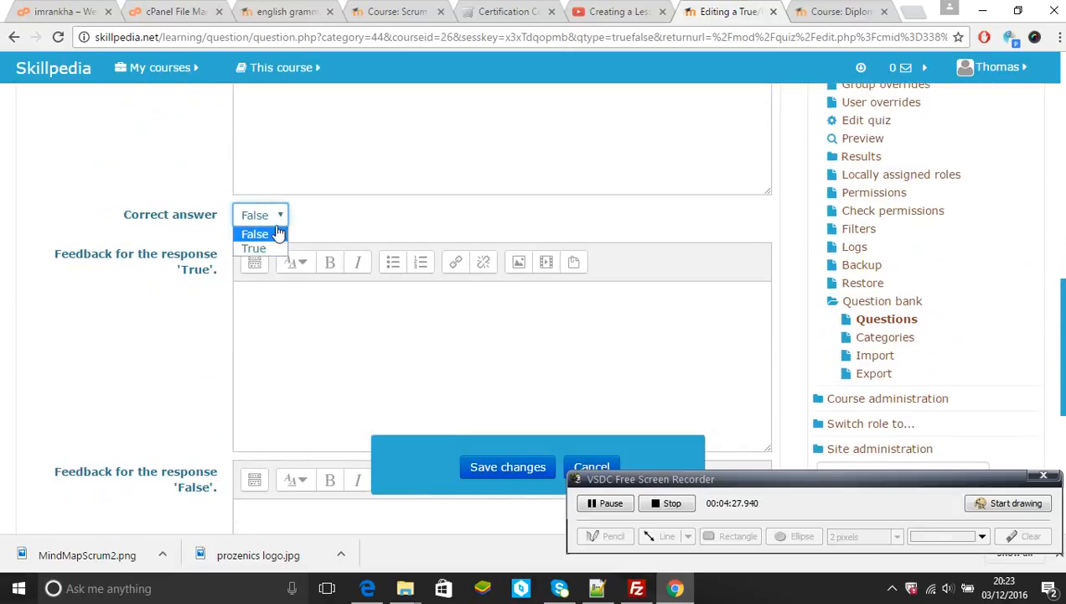
click(270, 248)
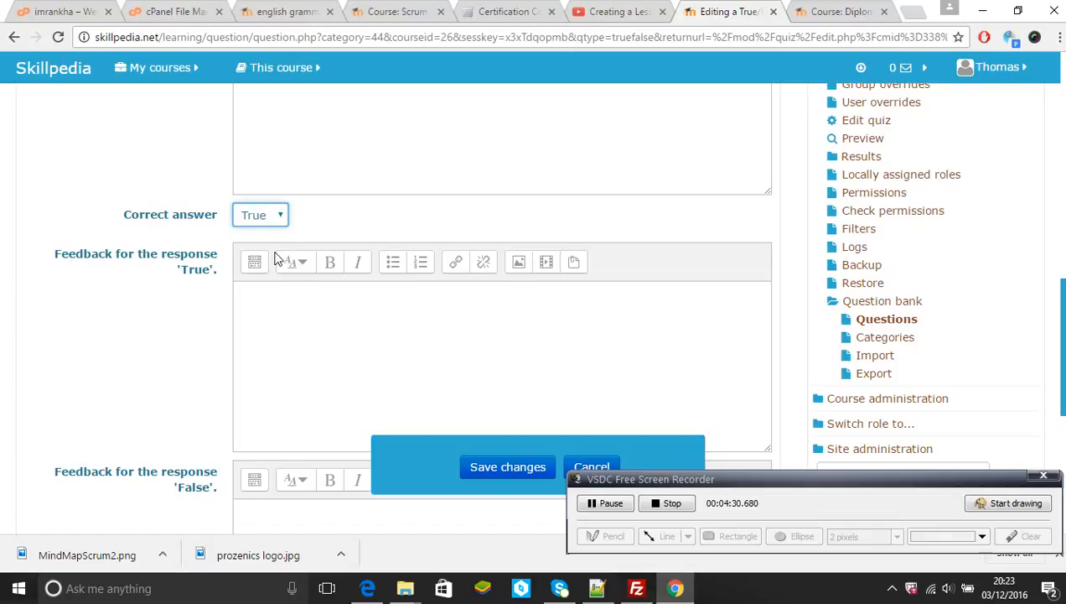
click(298, 305)
text(Good )
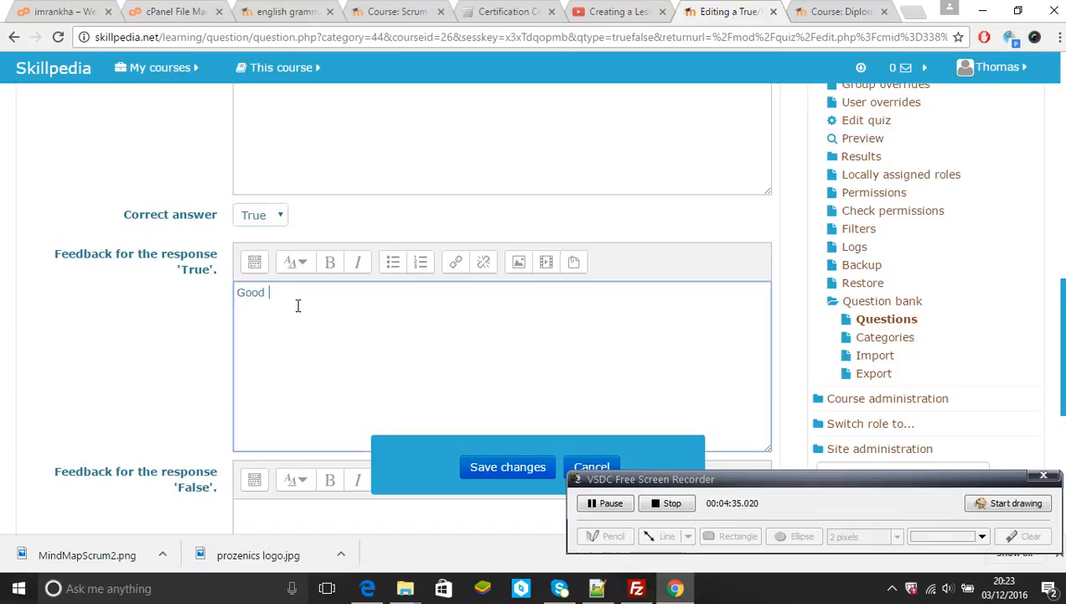
text(well done)
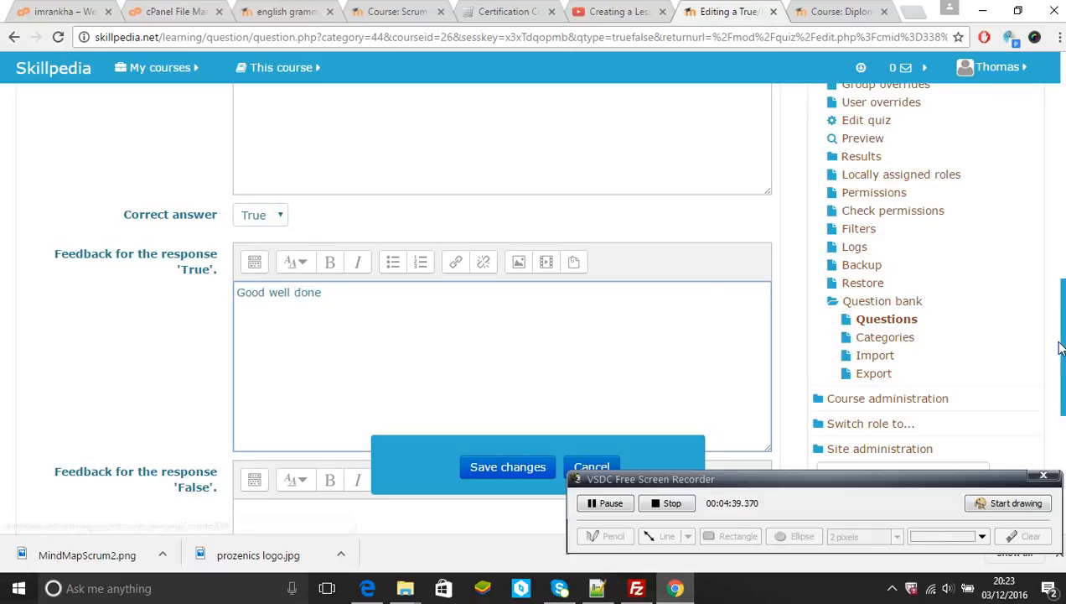
Enter "bad try next time" as the feedback for the False response.
scroll(1060, 352, down, 1)
drag(1062, 364, 1061, 407)
click(627, 290)
text(bad )
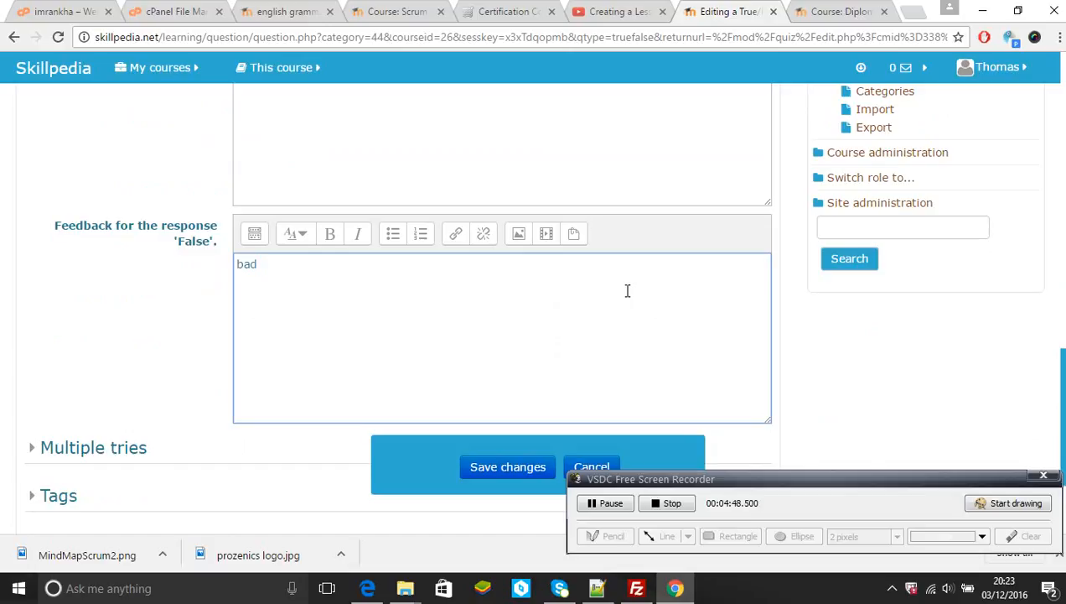
text(try)
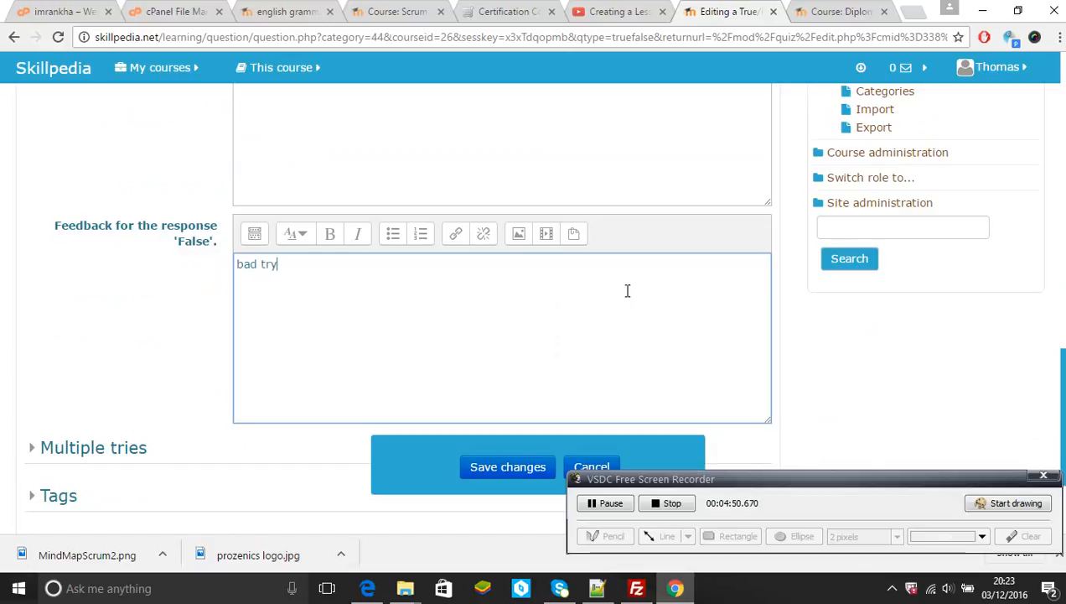
text( next time)
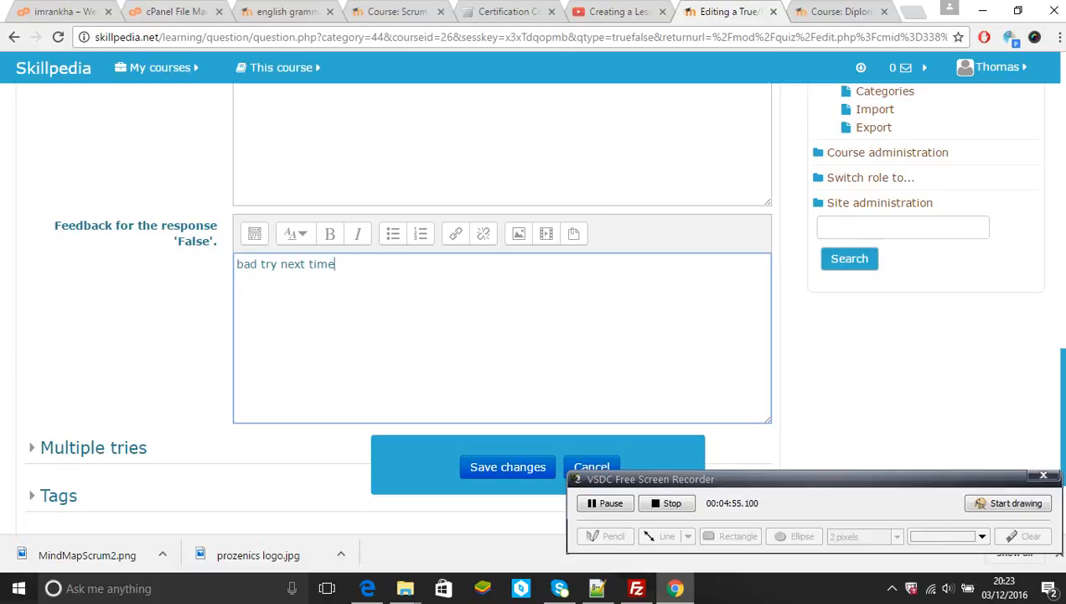
Check the Multiple tries penalty setting and save the True/False question to the quiz.
scroll(457, 360, down, 1)
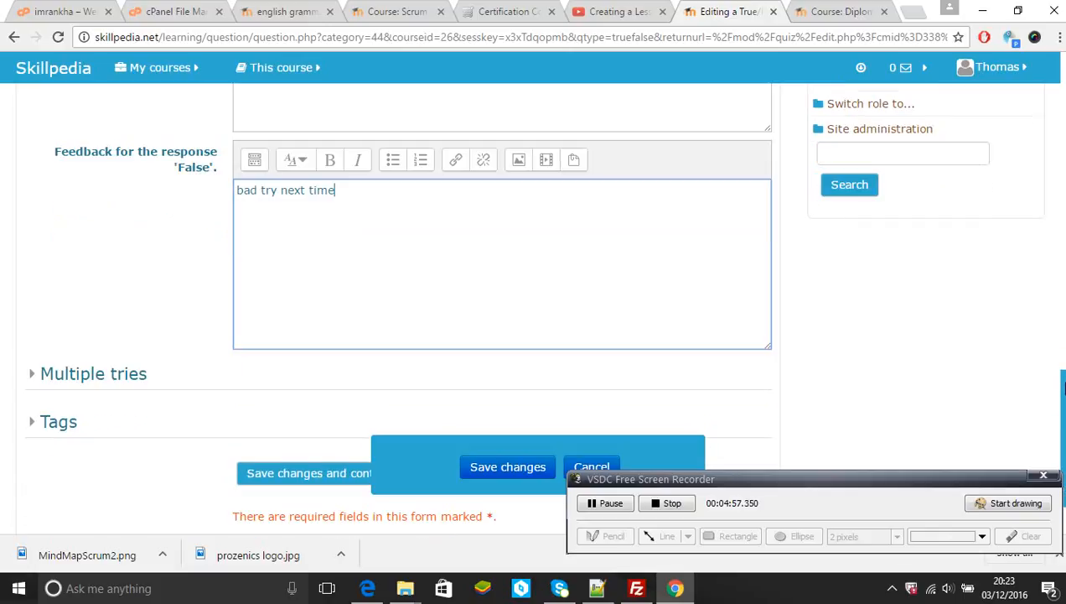
click(35, 374)
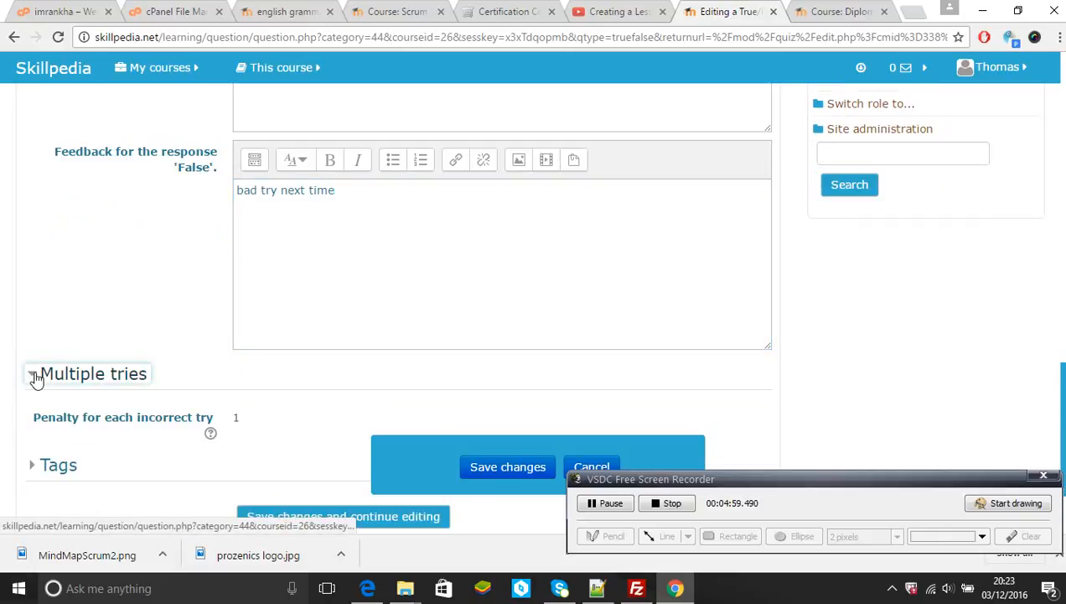
click(35, 375)
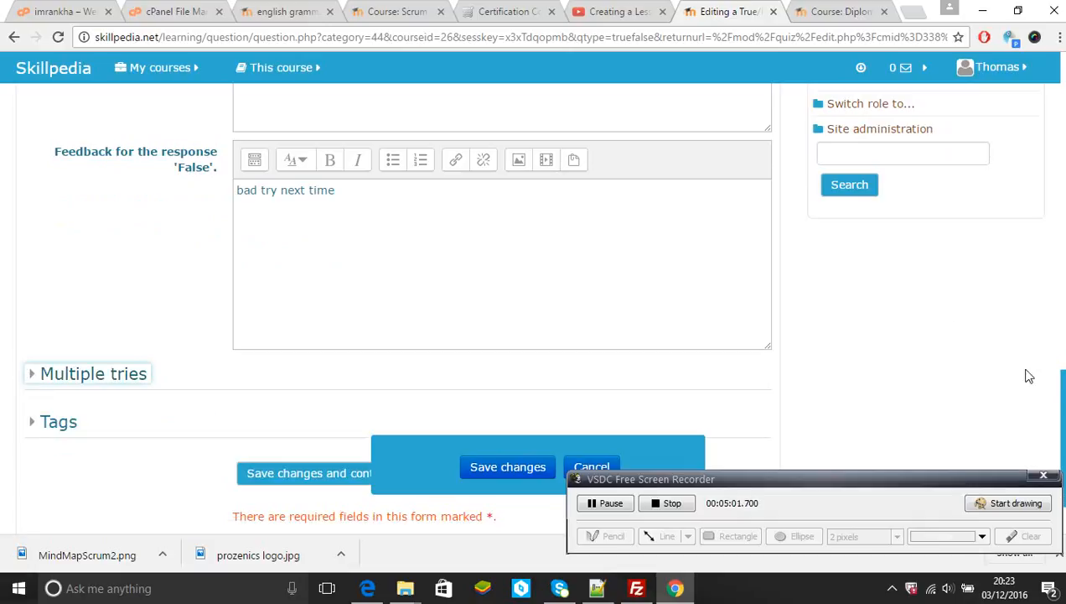
drag(1063, 390, 1063, 270)
scroll(633, 425, down, 2)
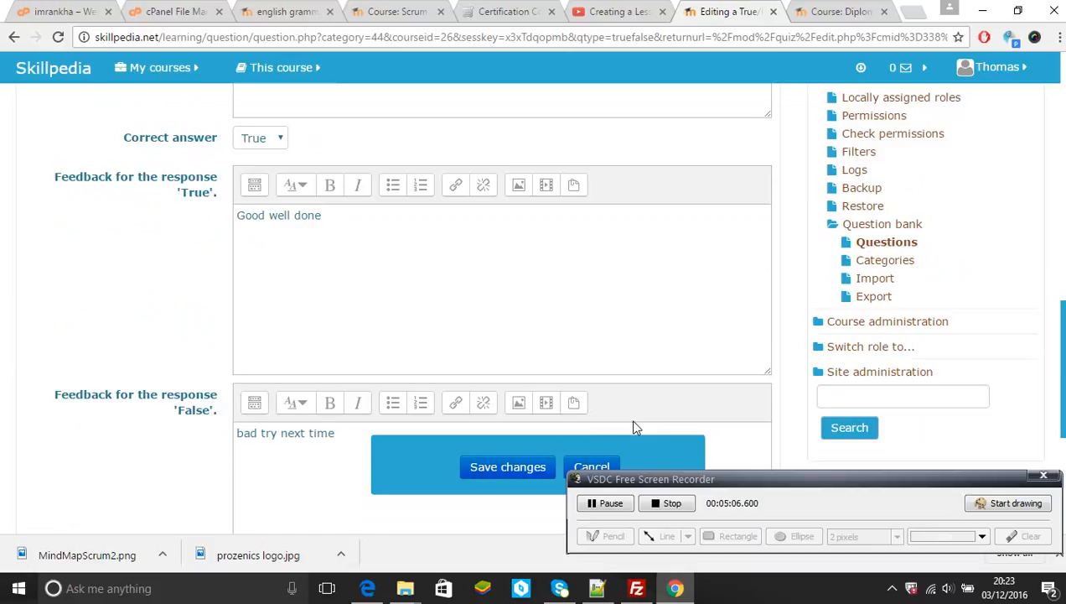
click(520, 467)
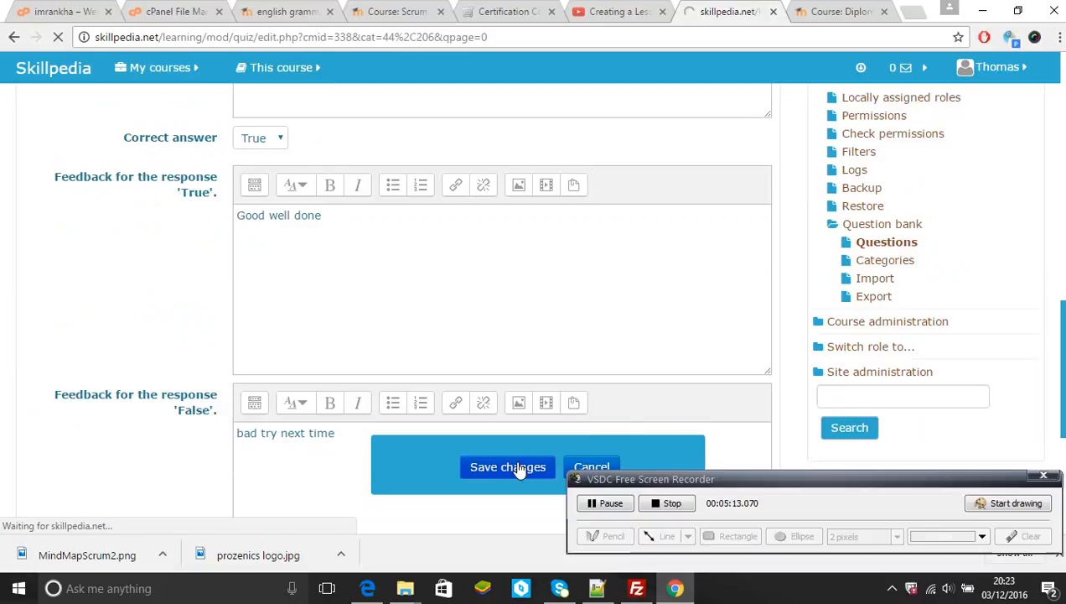
click(584, 506)
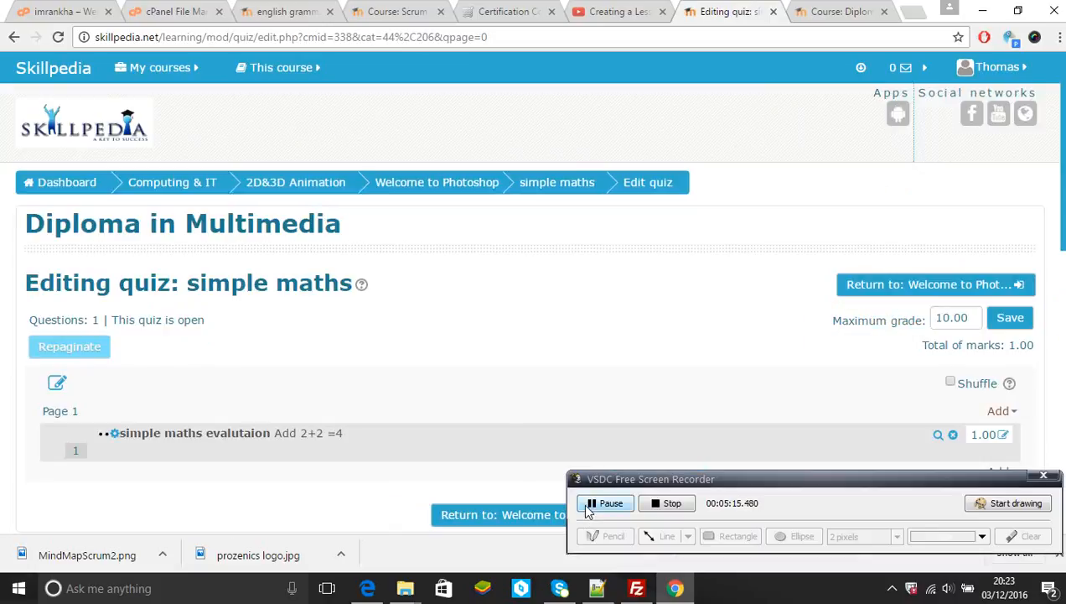
Add a new Multiple choice question to the simple maths quiz.
scroll(945, 354, down, 2)
click(996, 348)
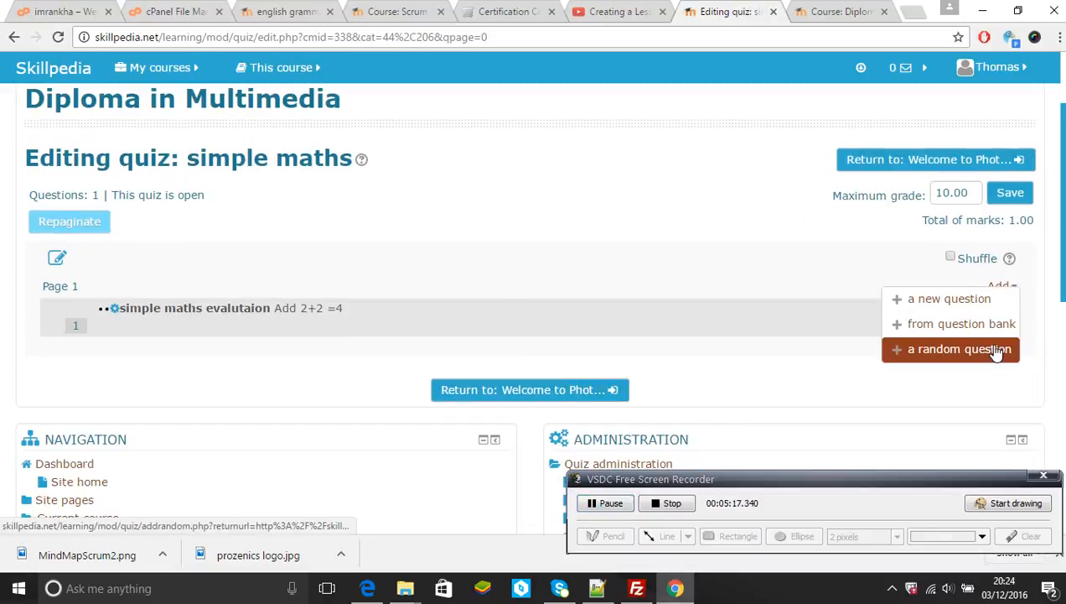
click(952, 312)
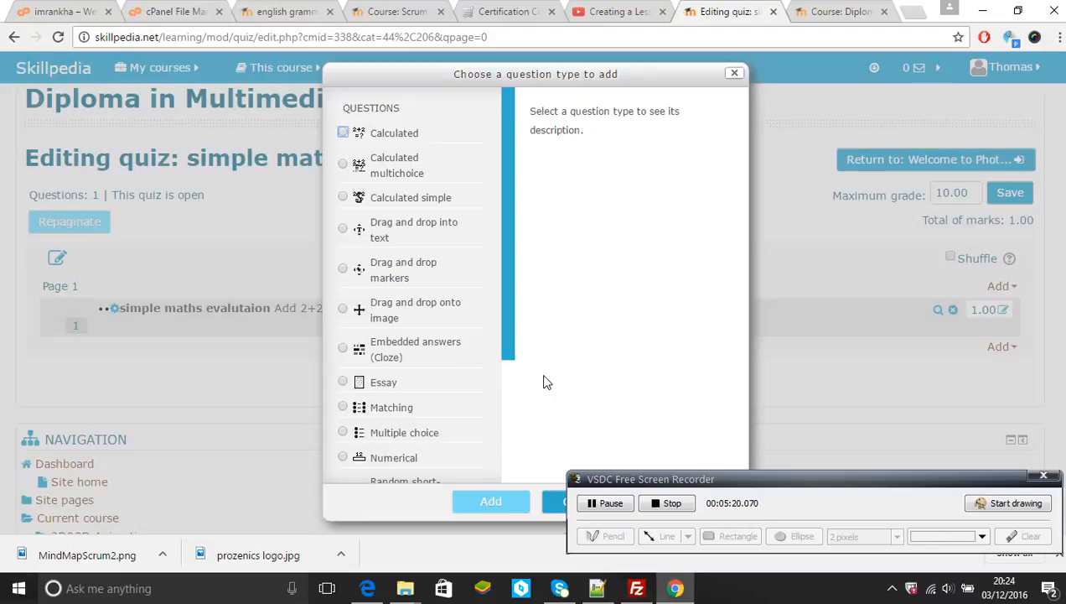
drag(505, 322, 520, 454)
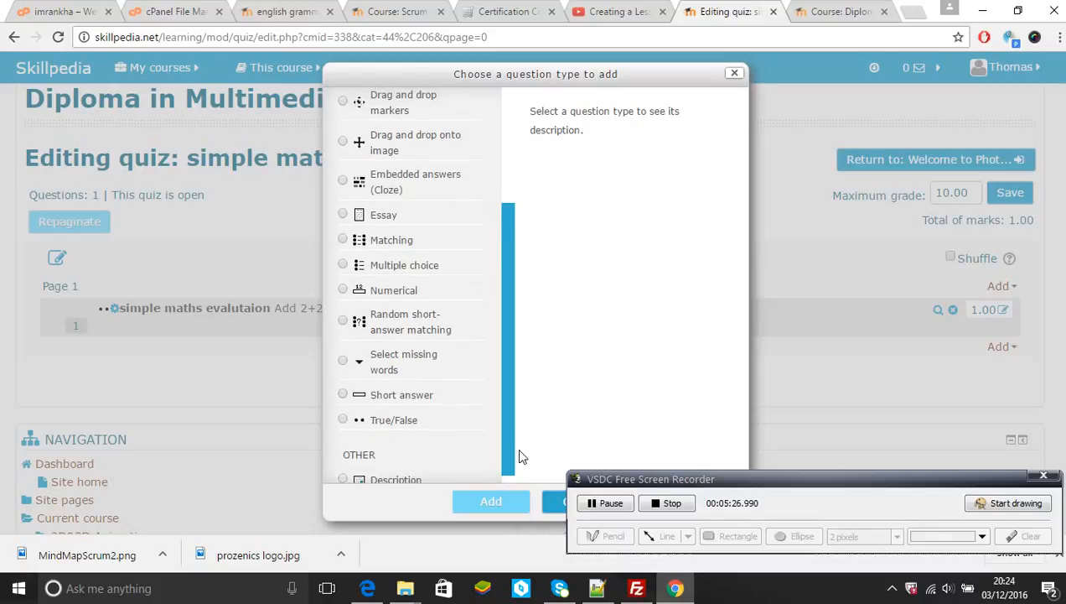
drag(519, 442, 519, 388)
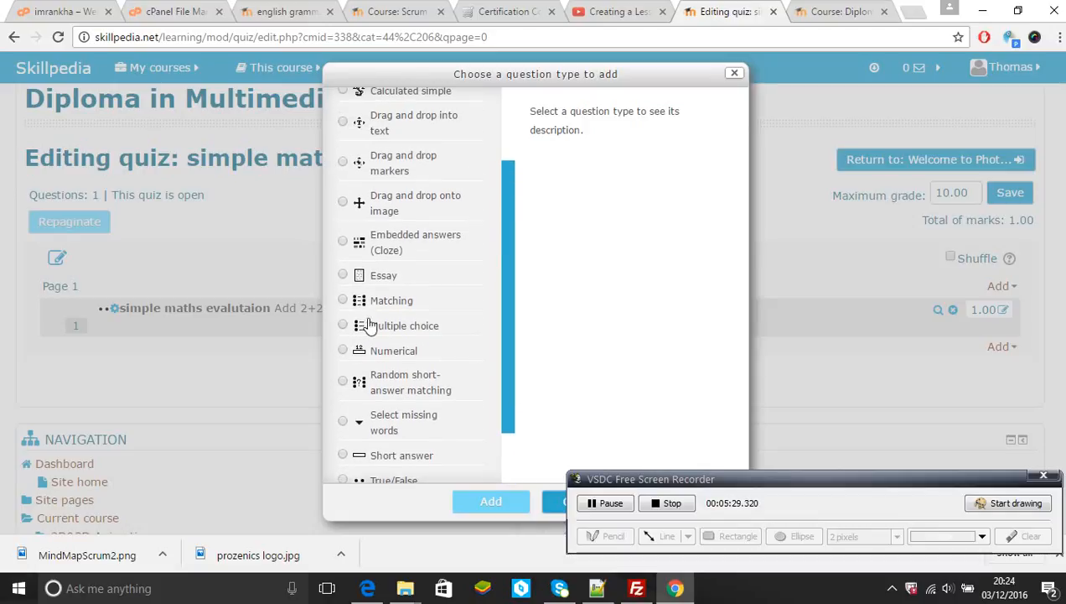
click(343, 326)
click(471, 499)
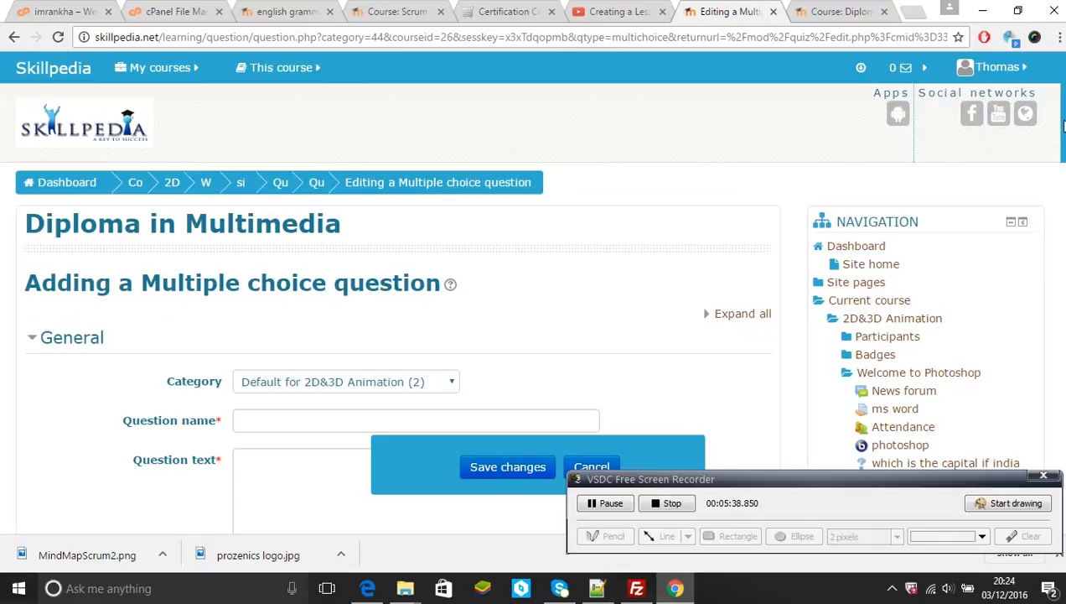
Name the Multiple choice question "Check the multiplication number".
scroll(1063, 121, down, 3)
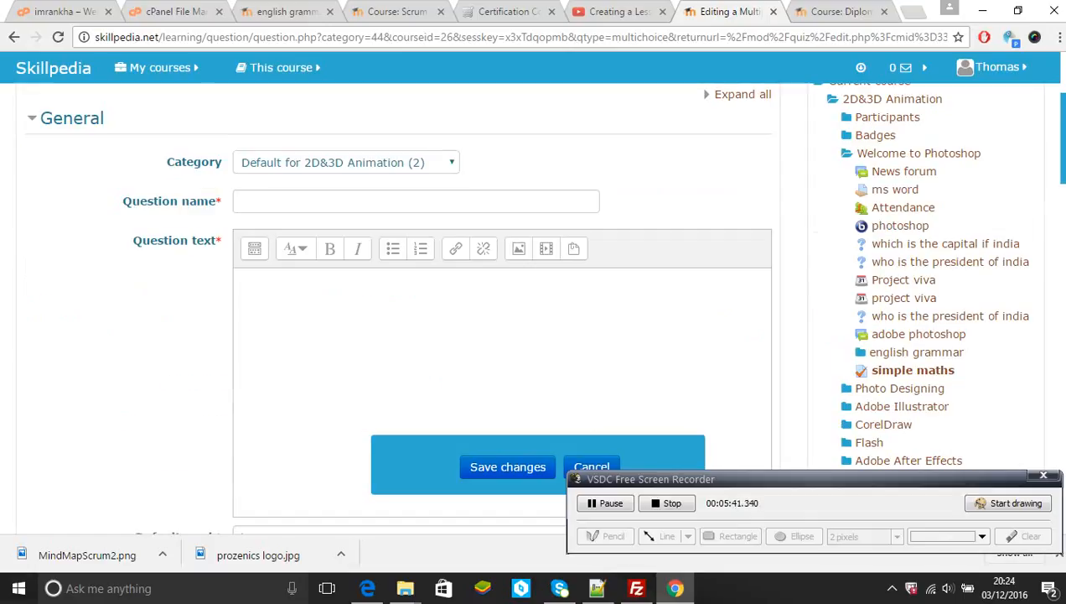
drag(1063, 121, 1063, 123)
click(559, 193)
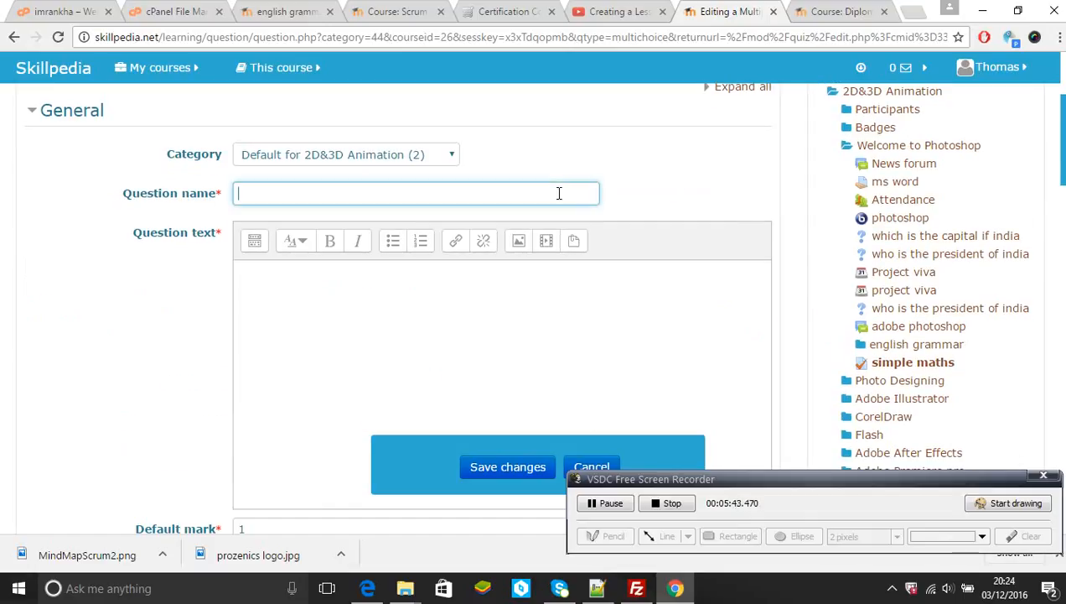
text(Check the)
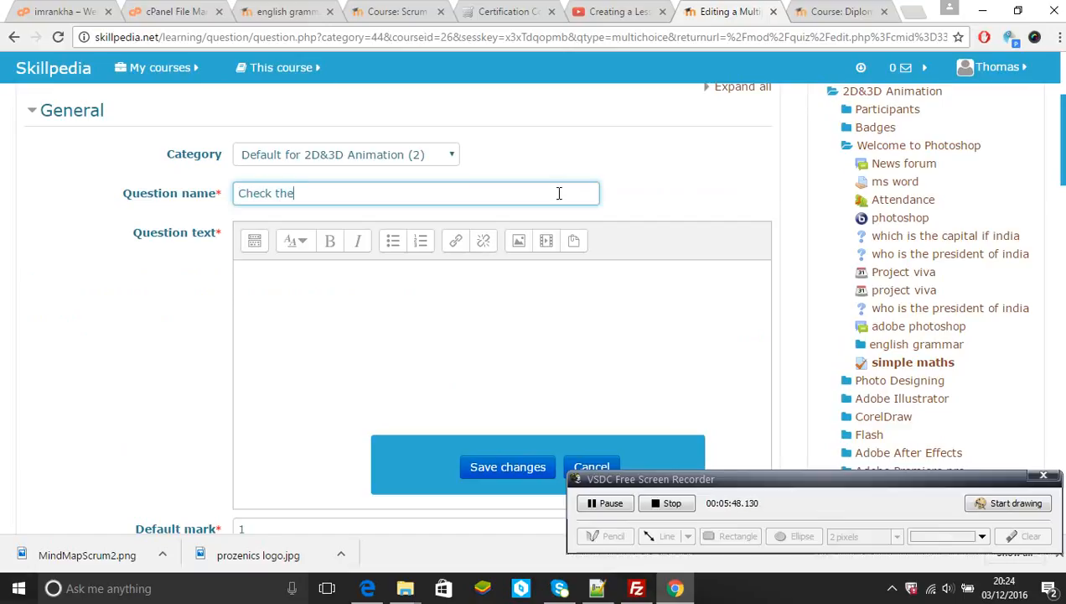
text( multiply)
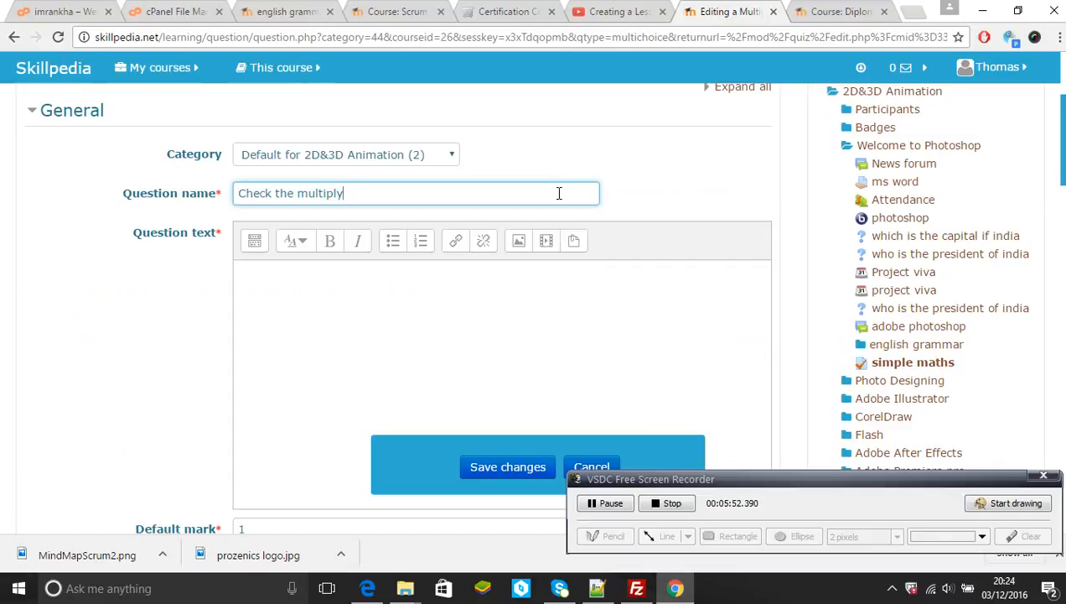
key(BackSpace)
text(ication number)
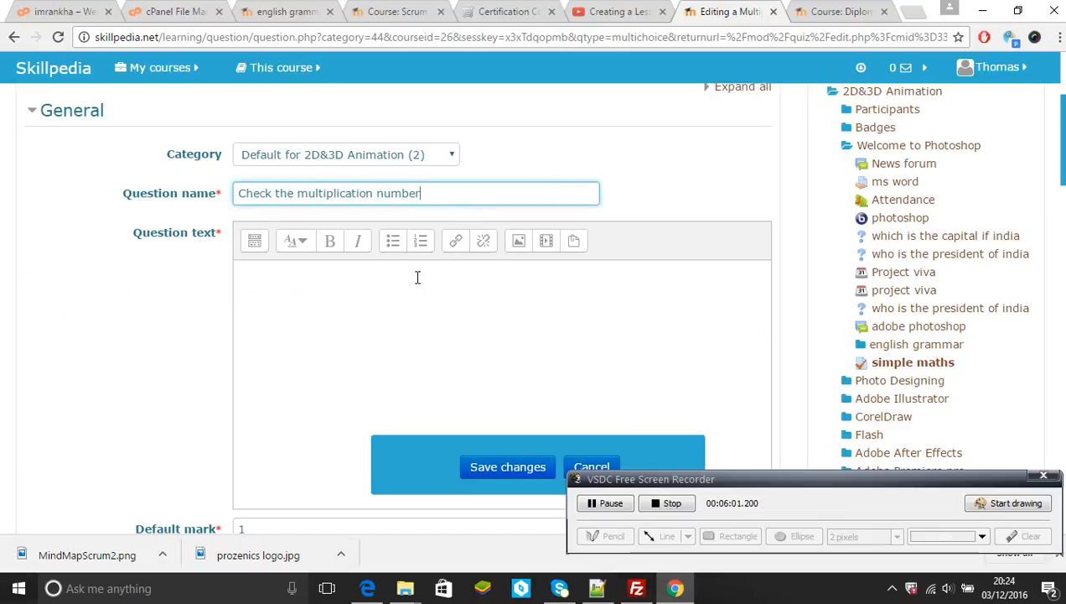
Enter "Multiply 2*3 =6" as the question text.
click(418, 277)
text(2)
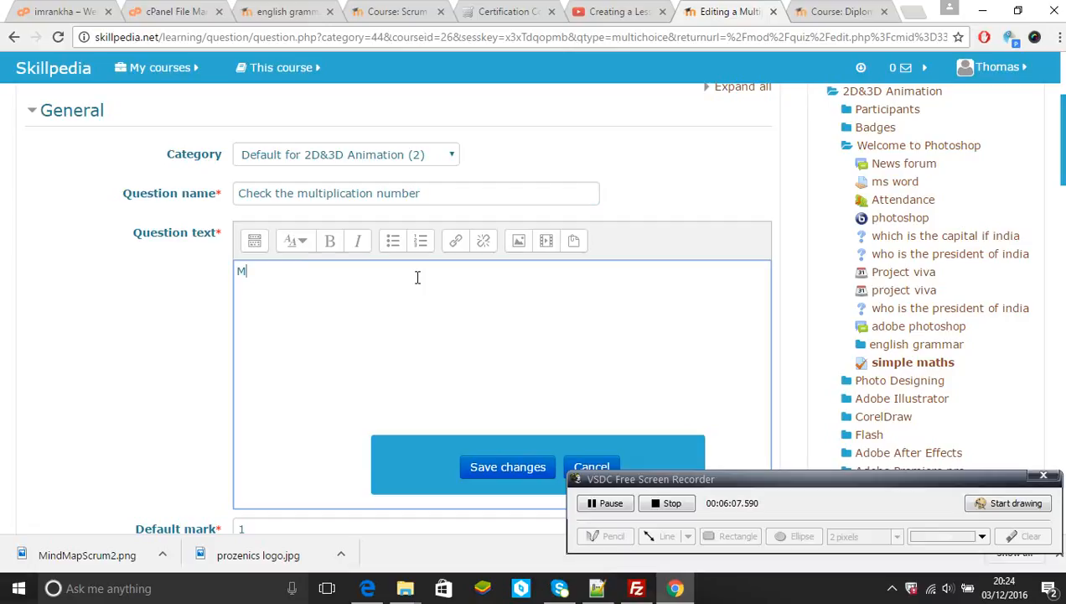
text(tiply )
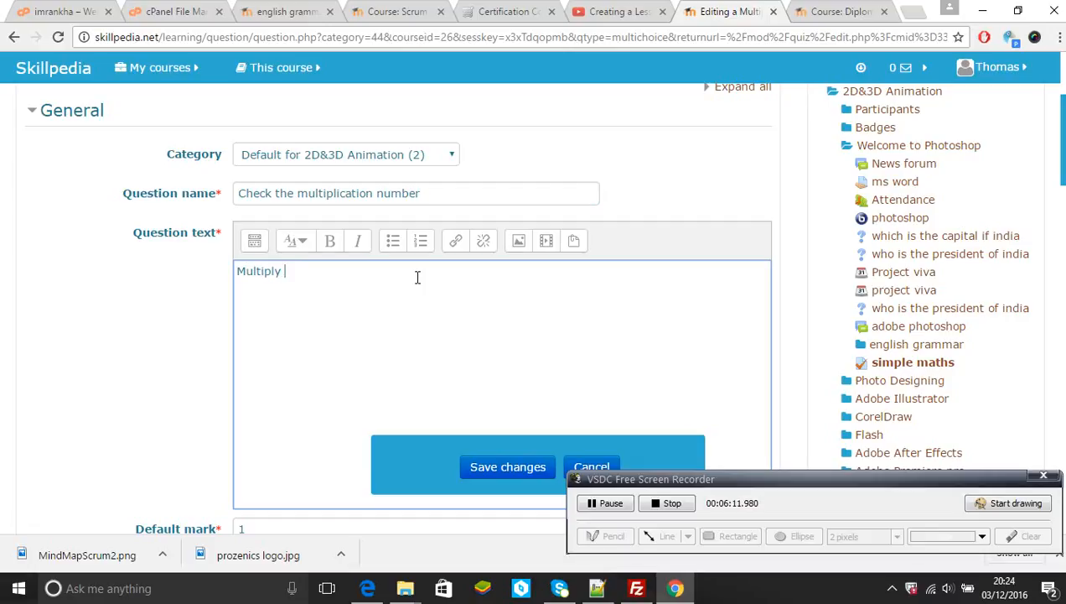
text(2*)
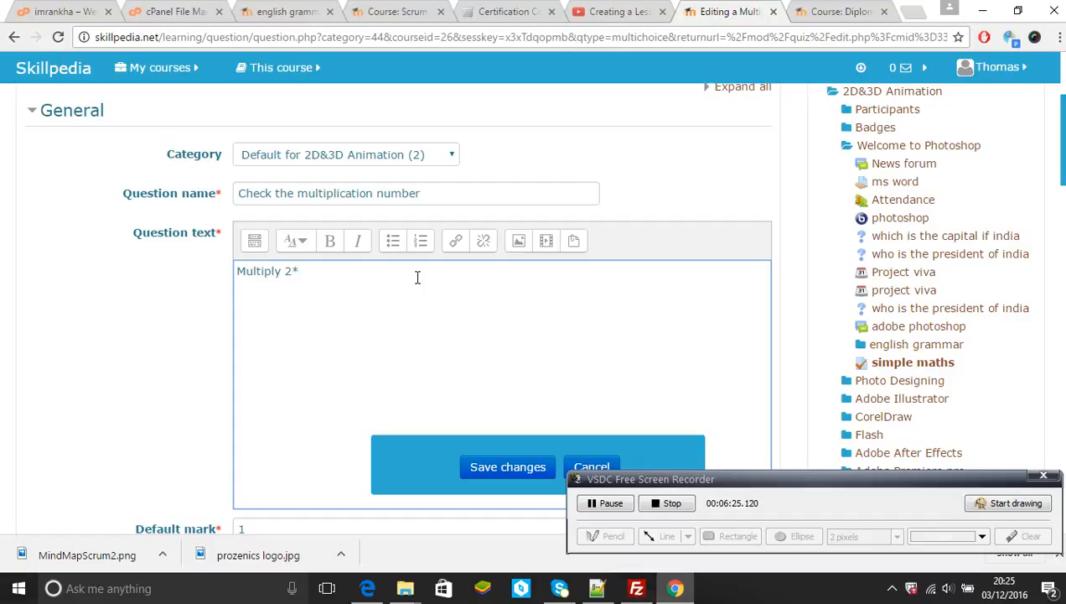
text(=)
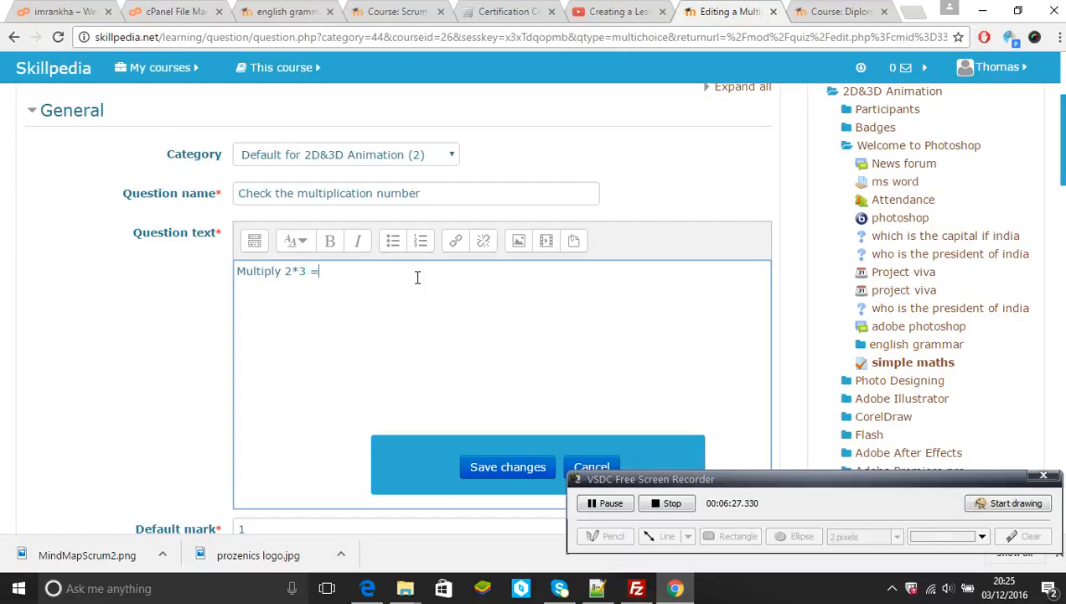
text(6)
Set the question to allow multiple answers.
scroll(612, 501, down, 3)
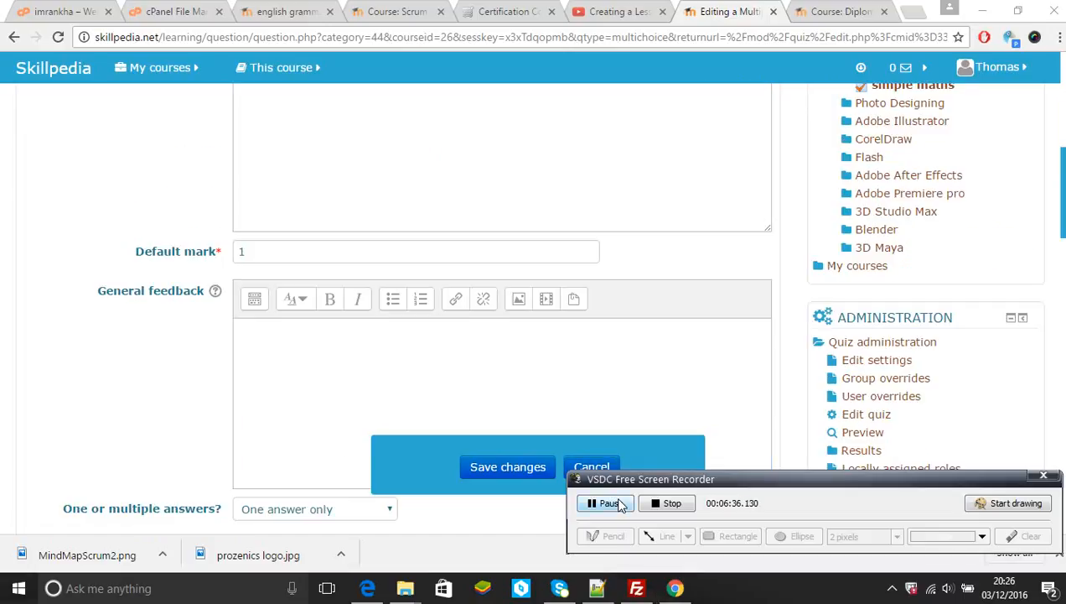
drag(1063, 170, 1064, 234)
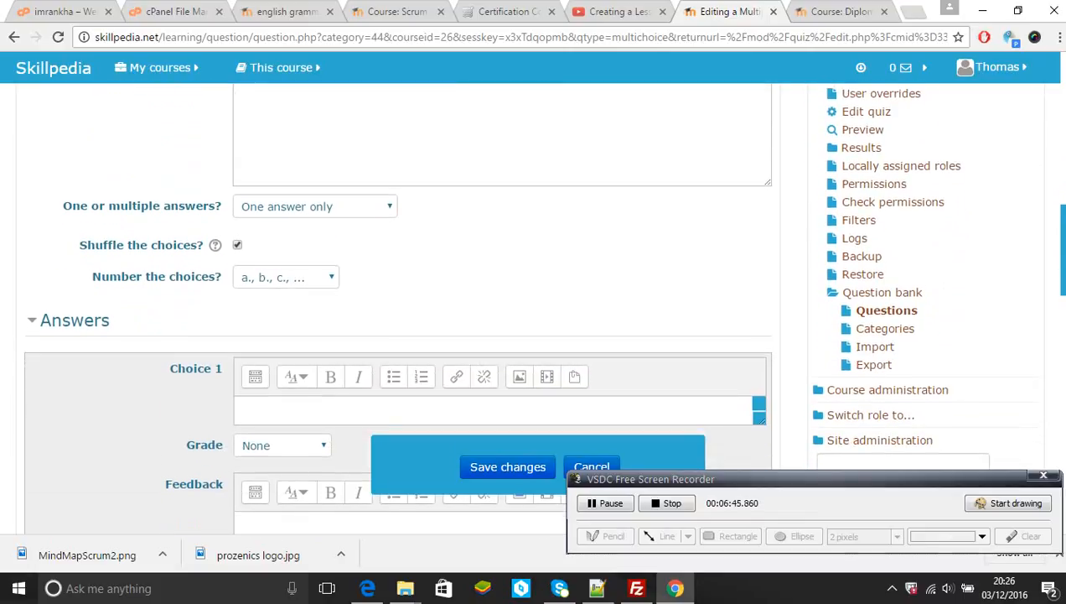
click(367, 212)
click(366, 226)
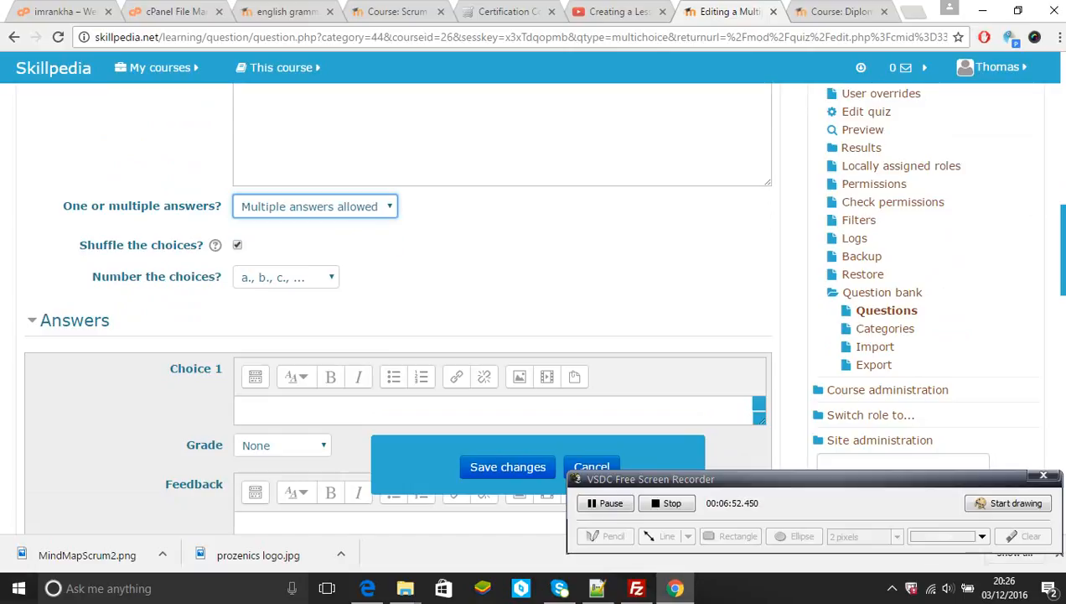
Enter "2 *3" as Choice 1 with the feedback "right answer".
scroll(1064, 256, down, 1)
scroll(841, 260, down, 1)
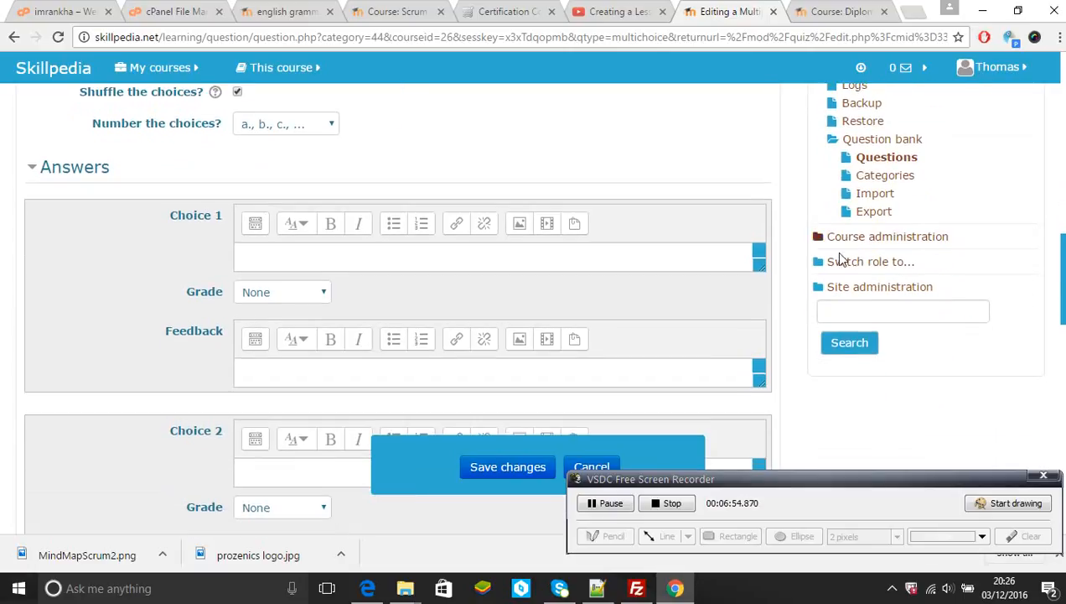
click(722, 263)
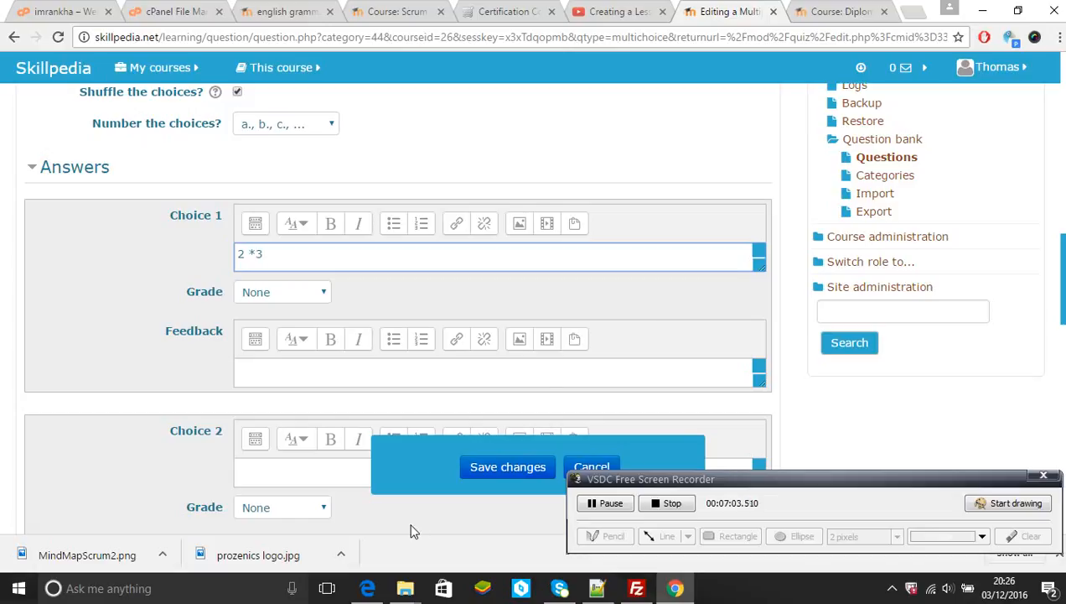
click(321, 475)
click(332, 376)
click(283, 299)
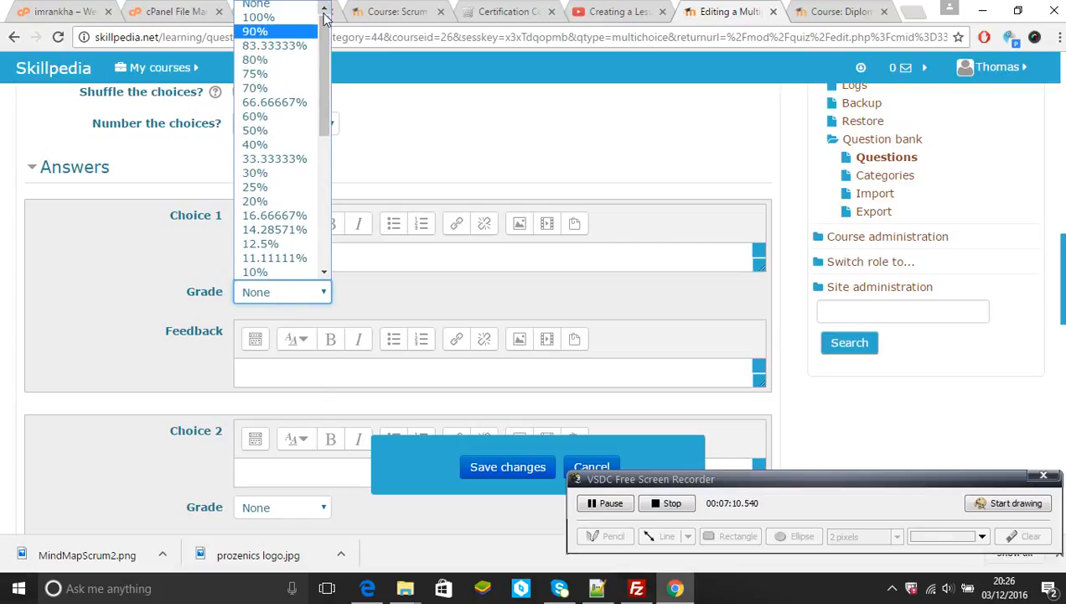
click(116, 313)
click(282, 366)
text(right)
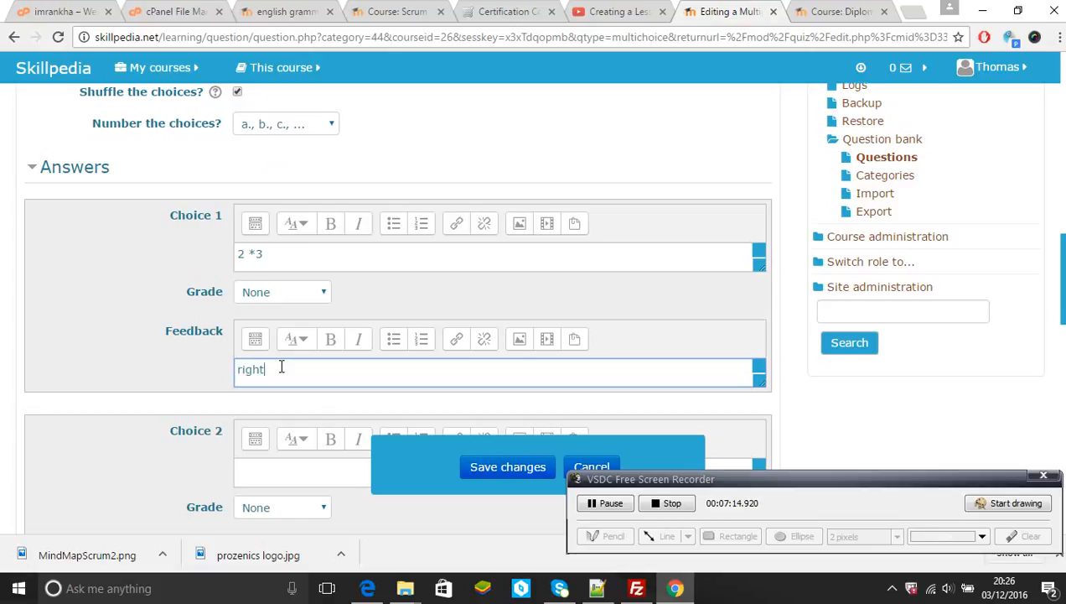
text( answer)
Enter "3 *2" as Choice 2 with the feedback "right good".
scroll(398, 306, down, 3)
scroll(638, 176, down, 1)
click(624, 168)
text(3)
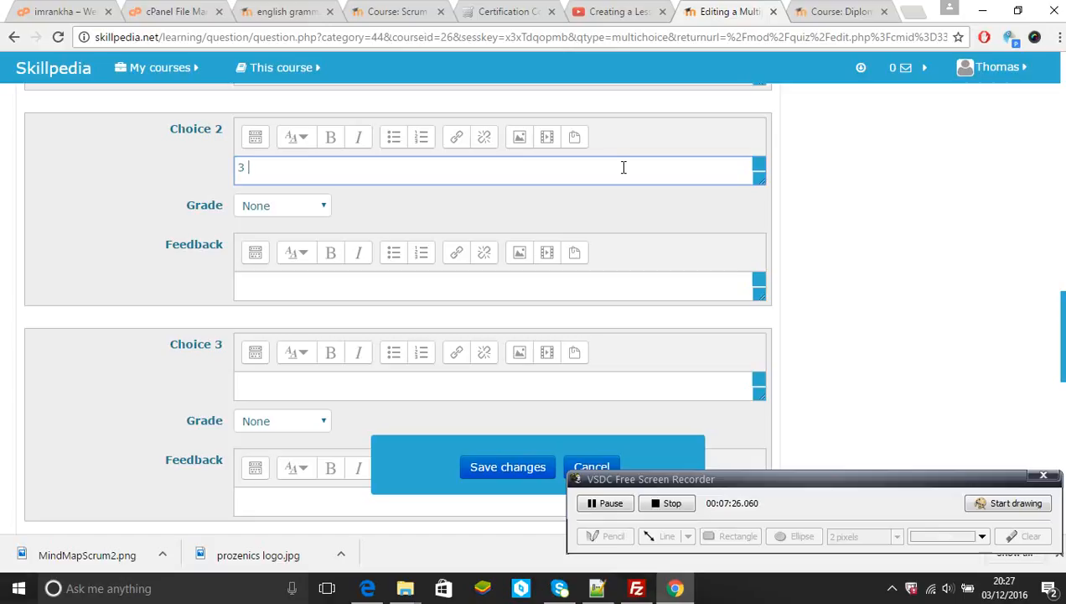
text( *2)
click(567, 294)
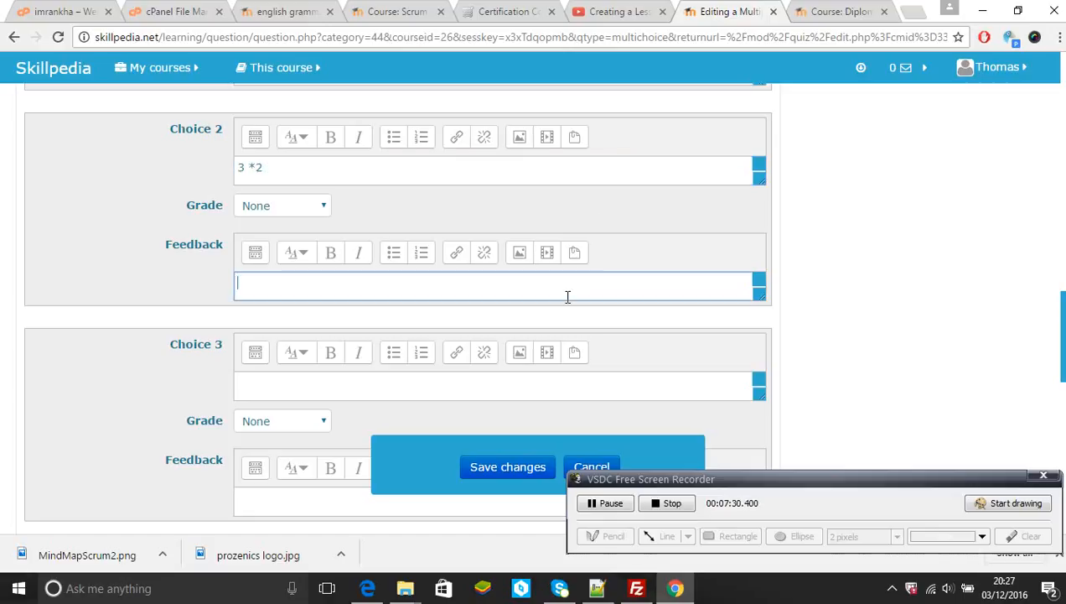
text(right )
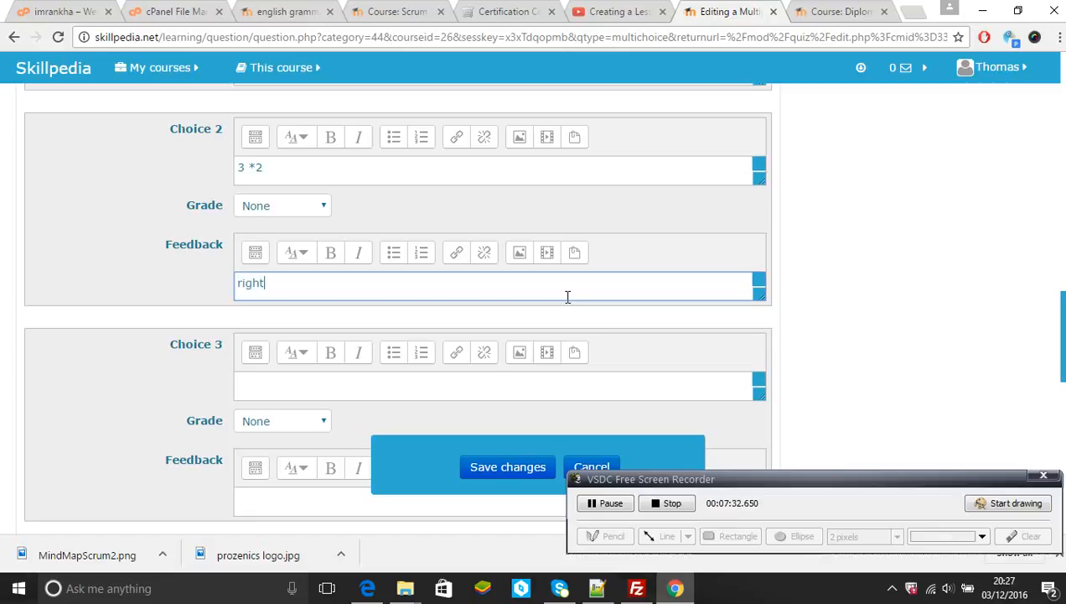
text(good)
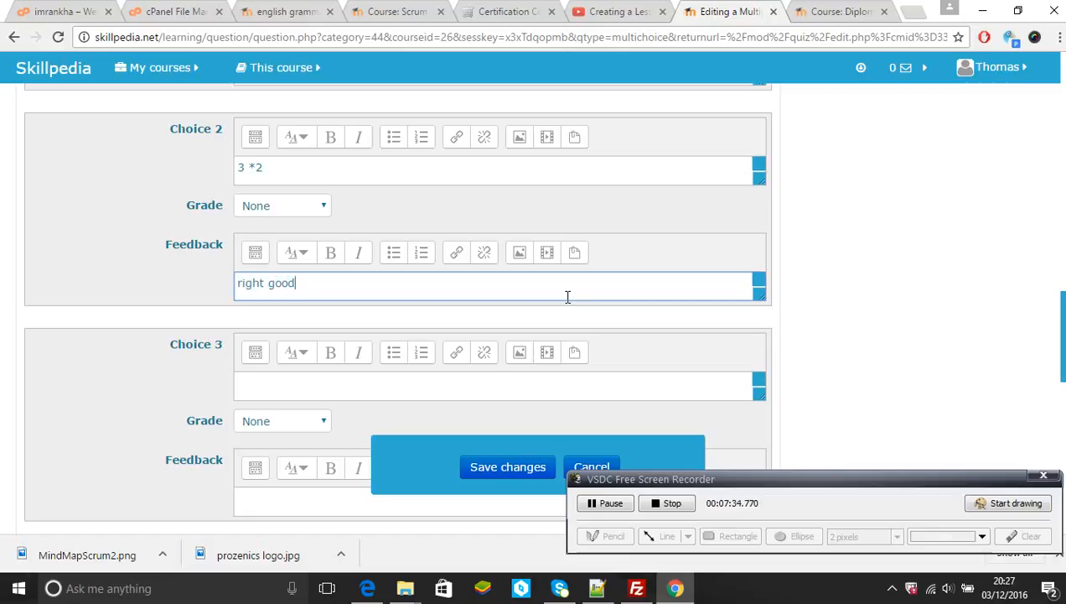
Enter "2*2" as Choice 3 with the feedback "wrong".
click(471, 399)
text(2)
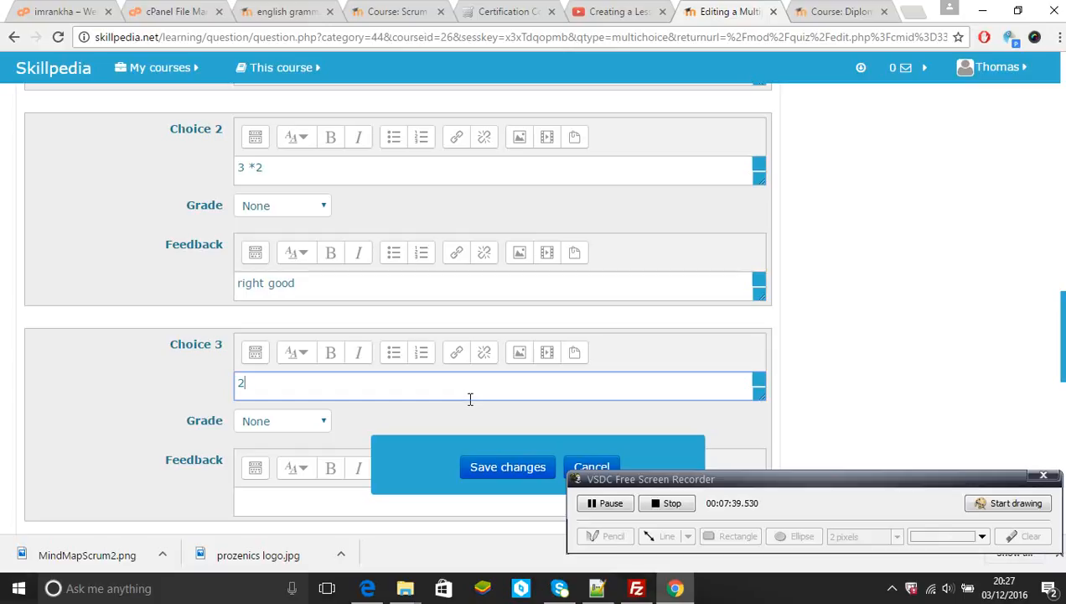
text(*)
click(293, 495)
text(wrong)
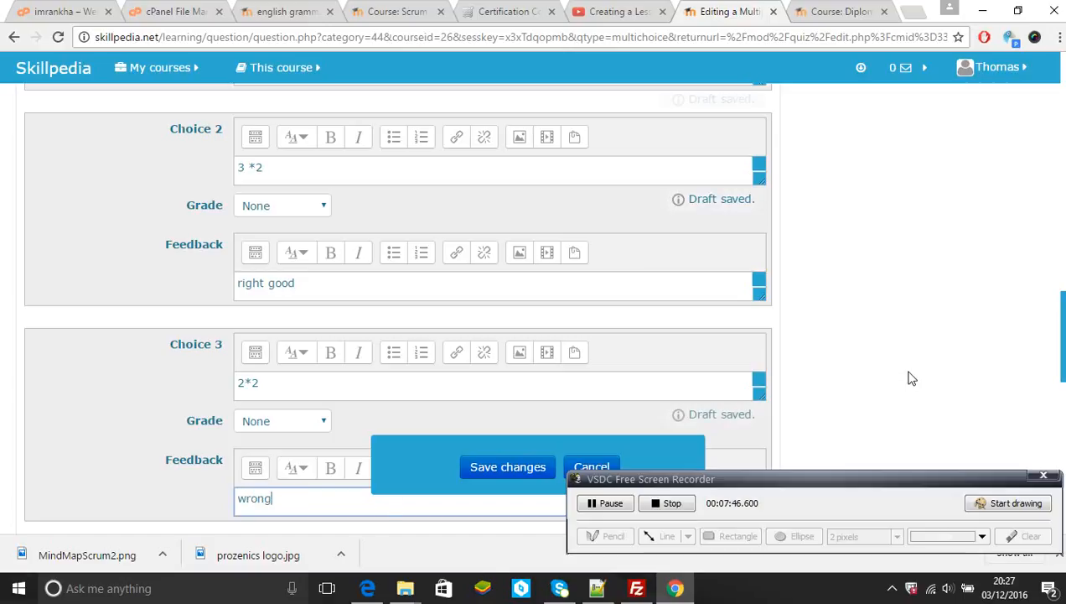
Check the Combined feedback settings and save the Multiple choice question.
drag(1063, 312, 1063, 423)
scroll(934, 375, down, 3)
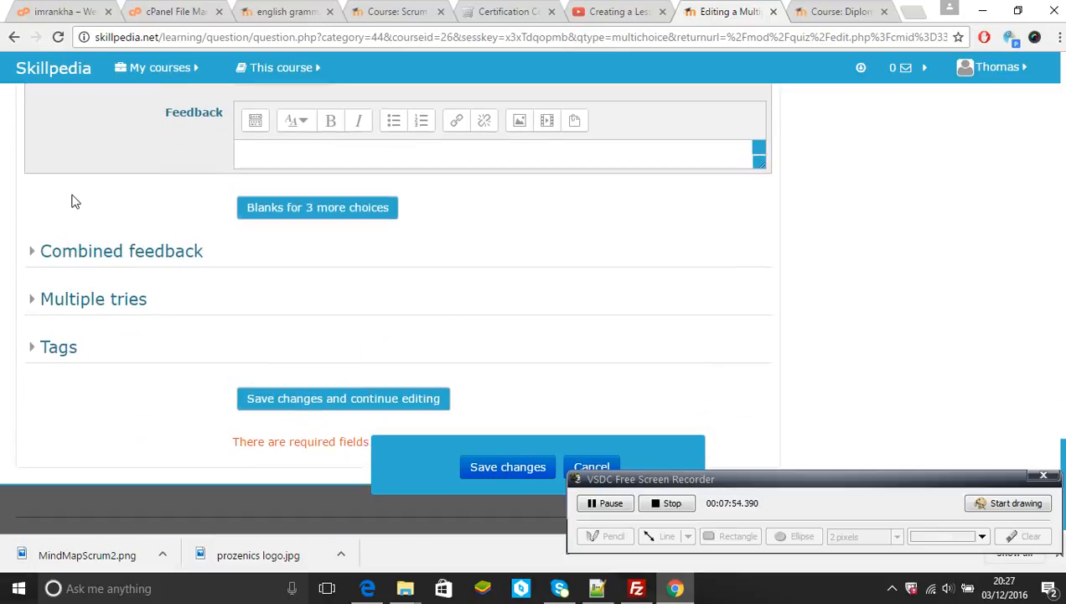
click(28, 251)
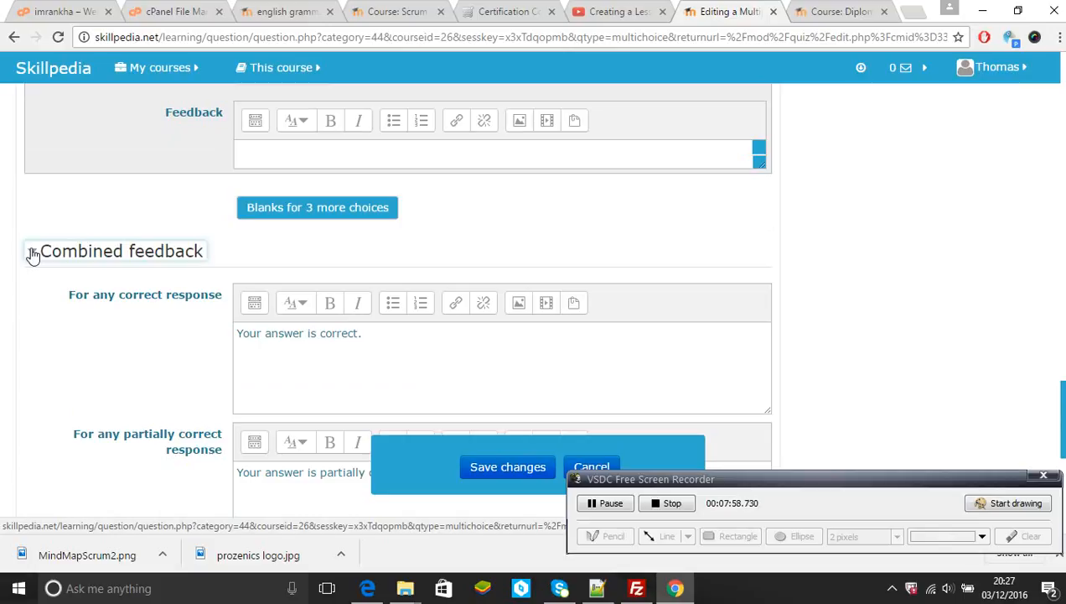
click(32, 253)
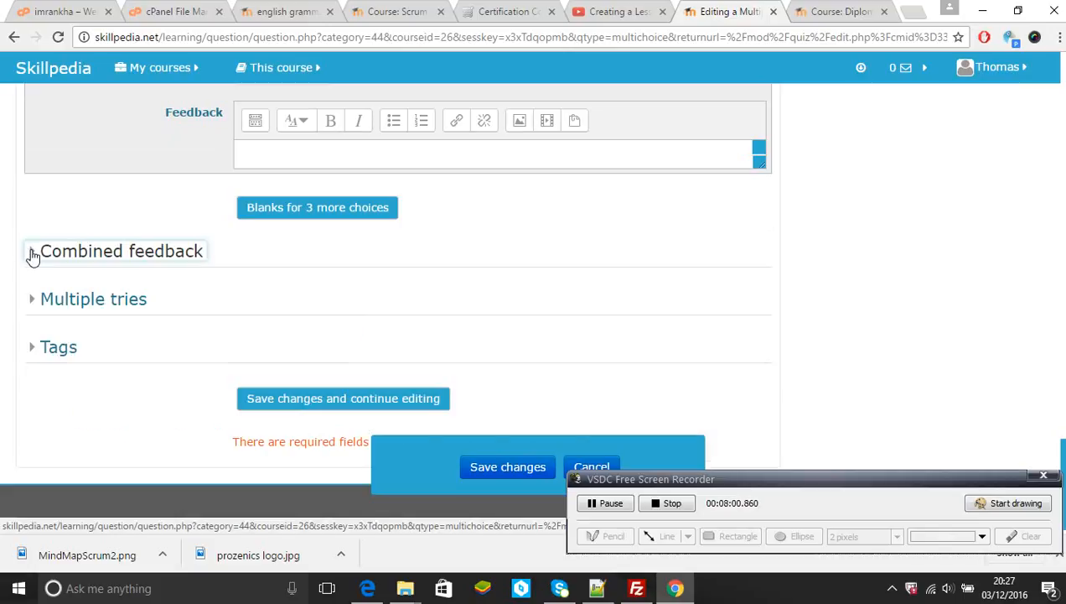
click(496, 470)
click(612, 504)
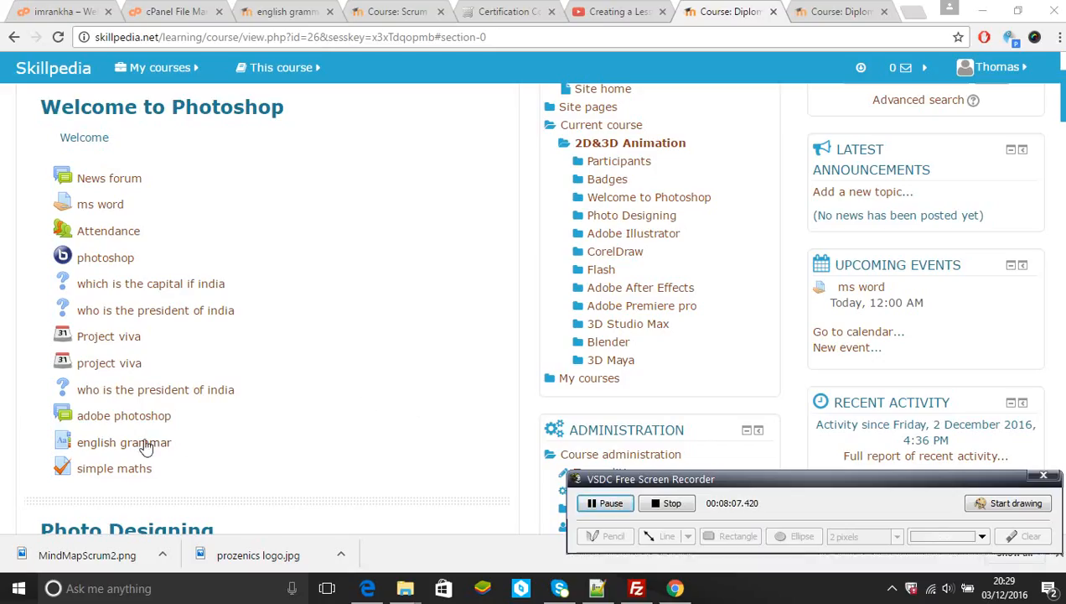
Start an attempt of the simple maths quiz and answer True to the "Add 2+2 =4" question.
click(110, 469)
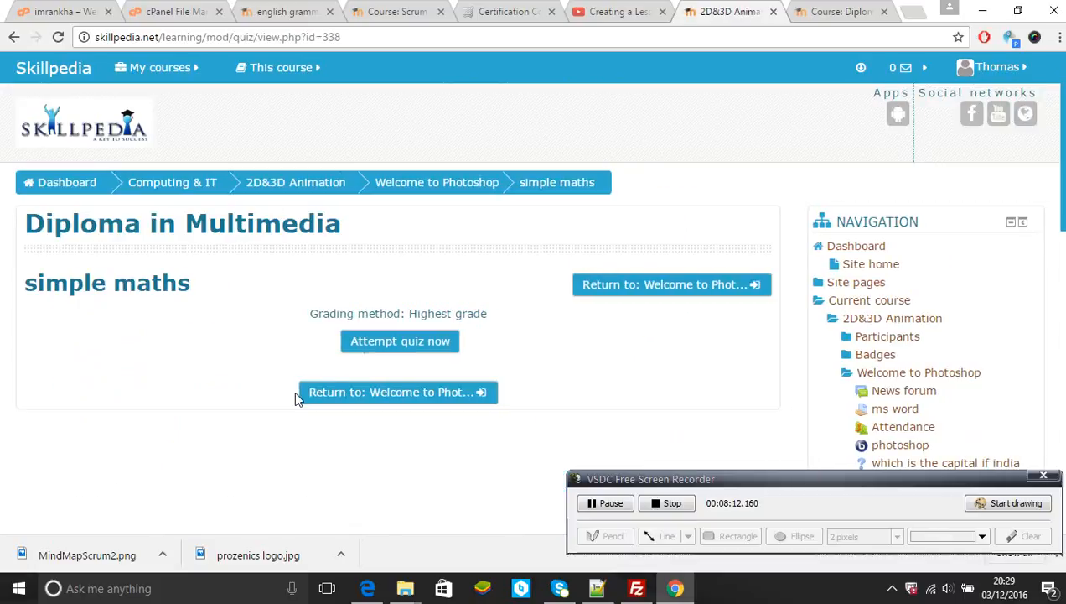
click(369, 343)
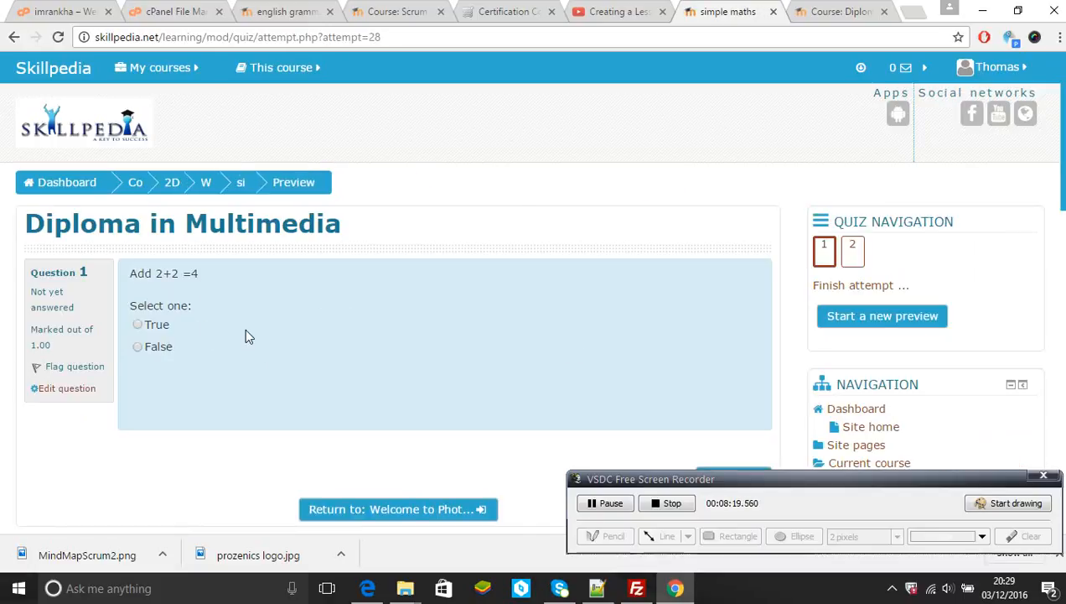
click(140, 325)
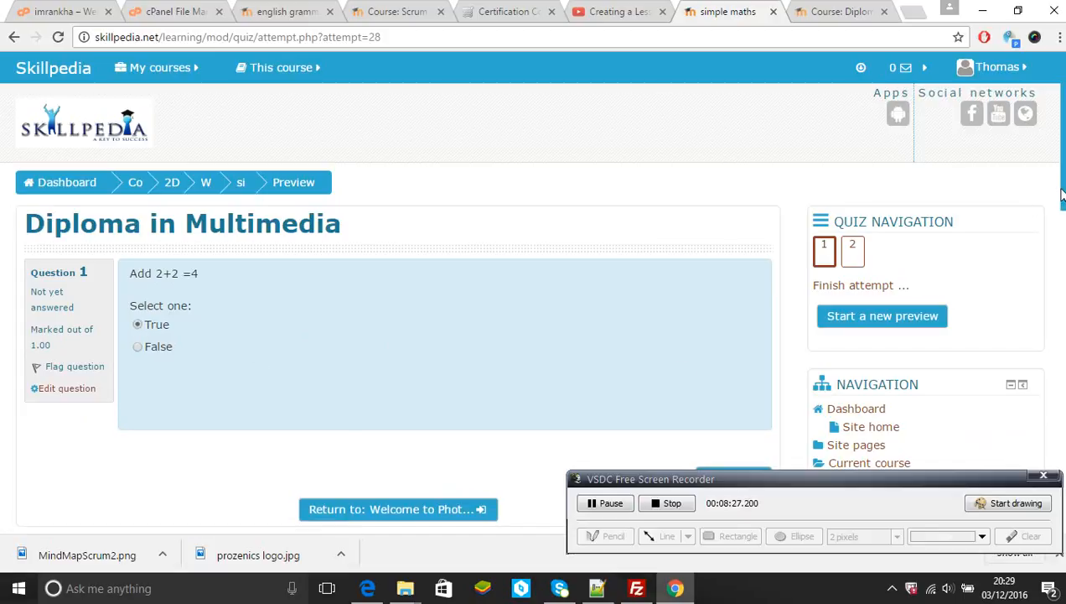
scroll(1061, 196, down, 2)
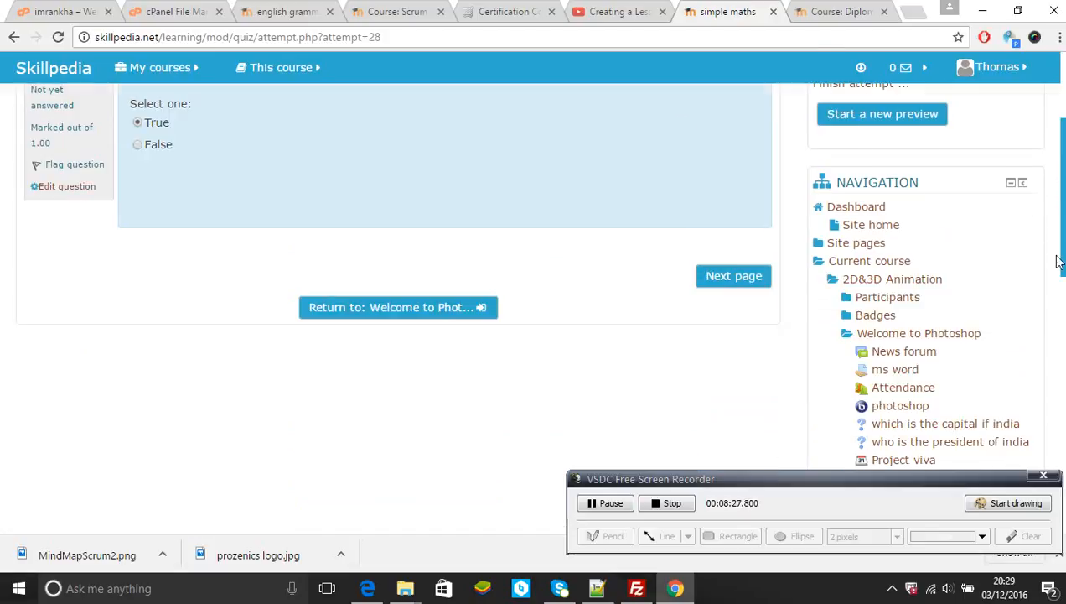
click(756, 285)
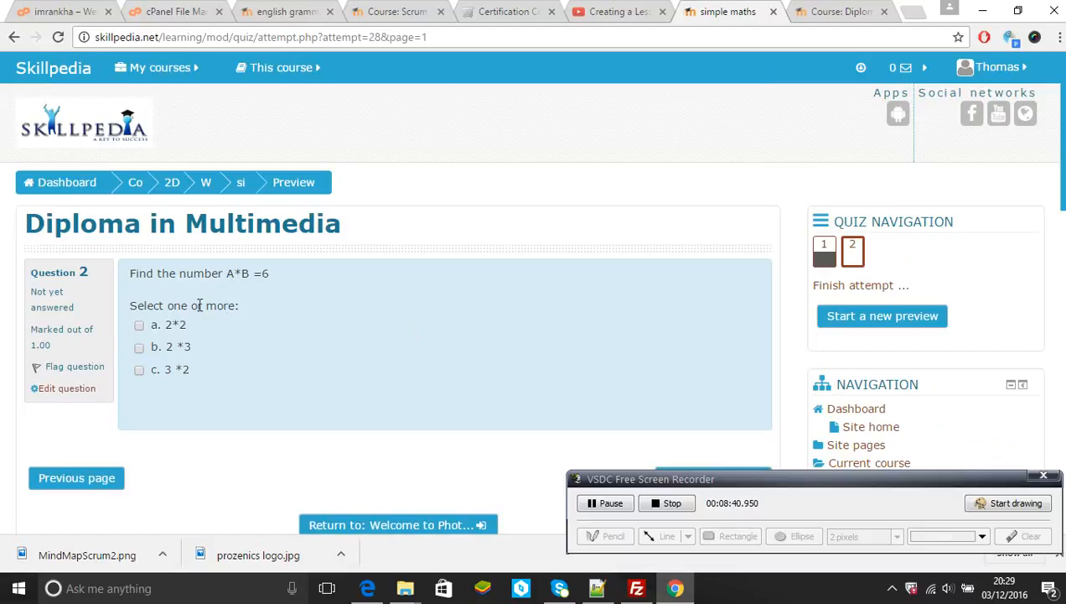
Select the answers 2 *3 and 3 *2 for the "Find the number A*B =6" question and finish the attempt.
click(139, 347)
click(140, 370)
scroll(929, 171, down, 5)
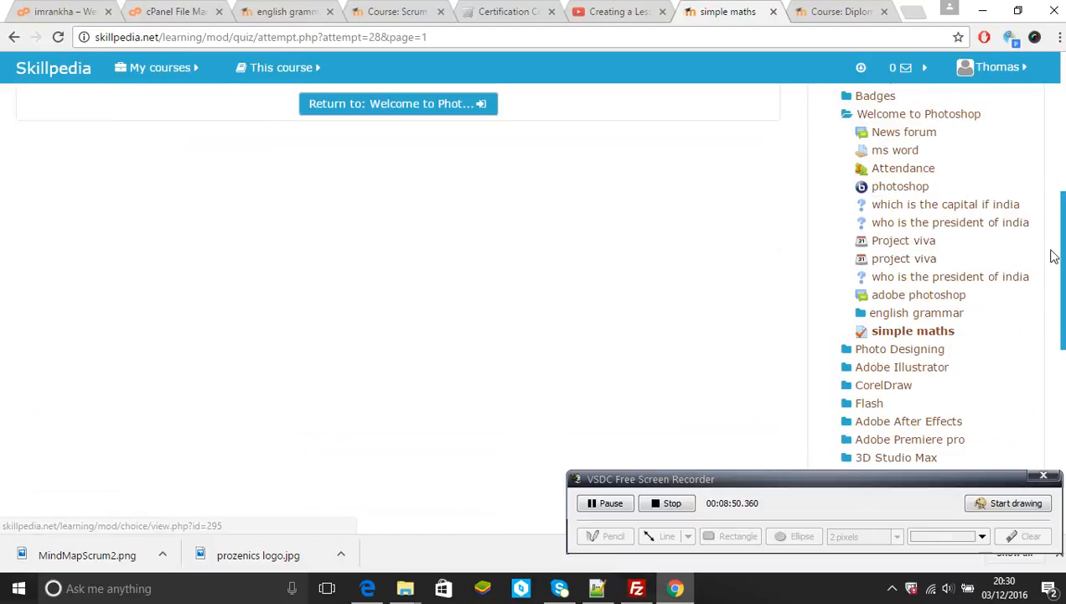
scroll(1054, 252, up, 1)
scroll(755, 251, up, 2)
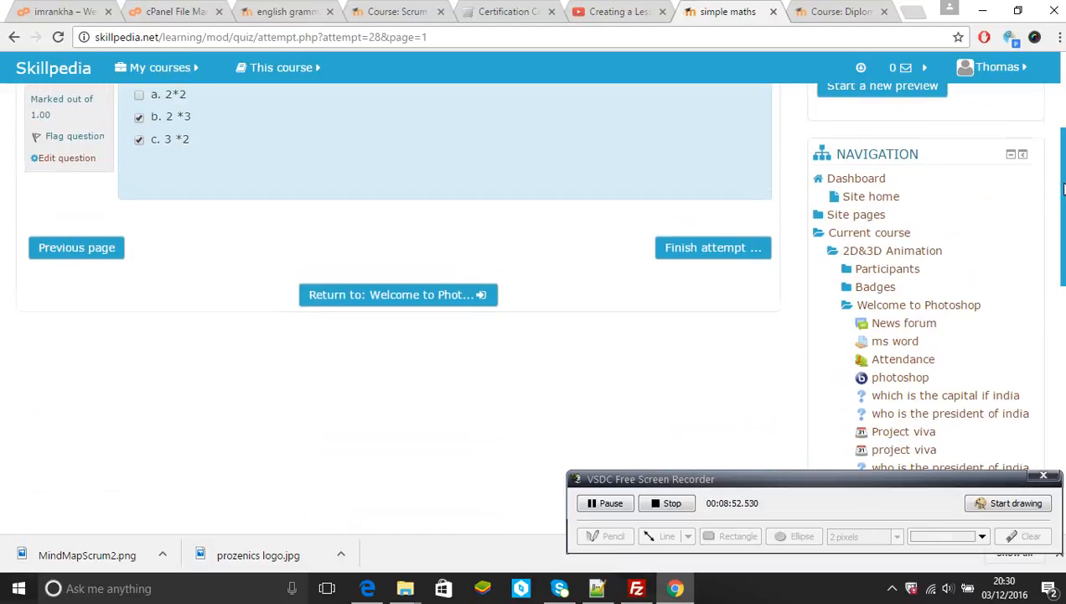
click(730, 248)
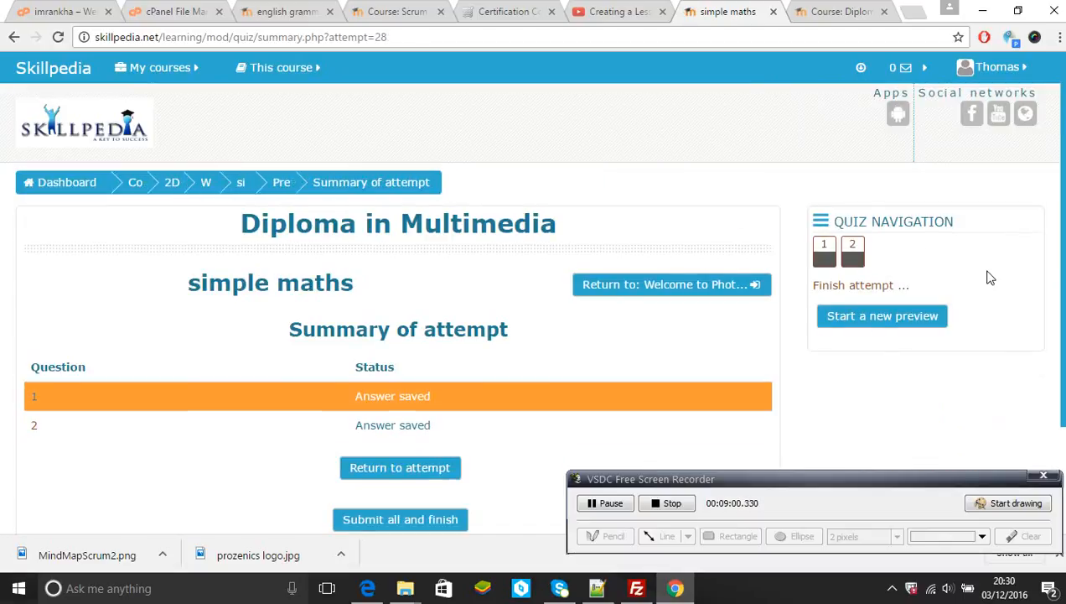
Submit all answers of the quiz attempt and review the marks and feedback for both questions.
scroll(522, 334, down, 2)
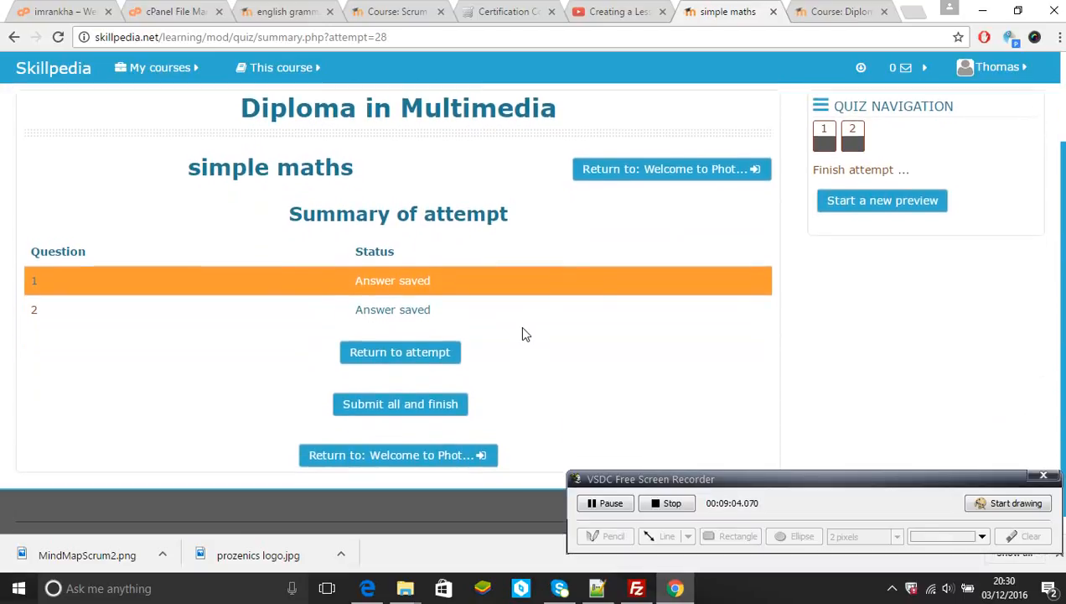
click(416, 404)
click(444, 398)
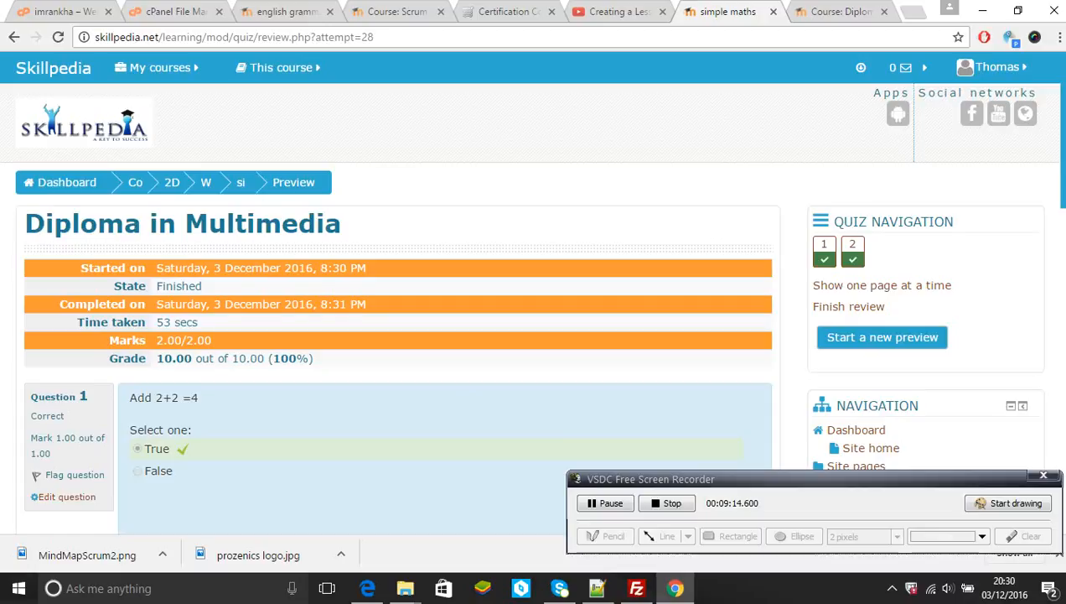
scroll(399, 336, down, 3)
scroll(398, 310, down, 2)
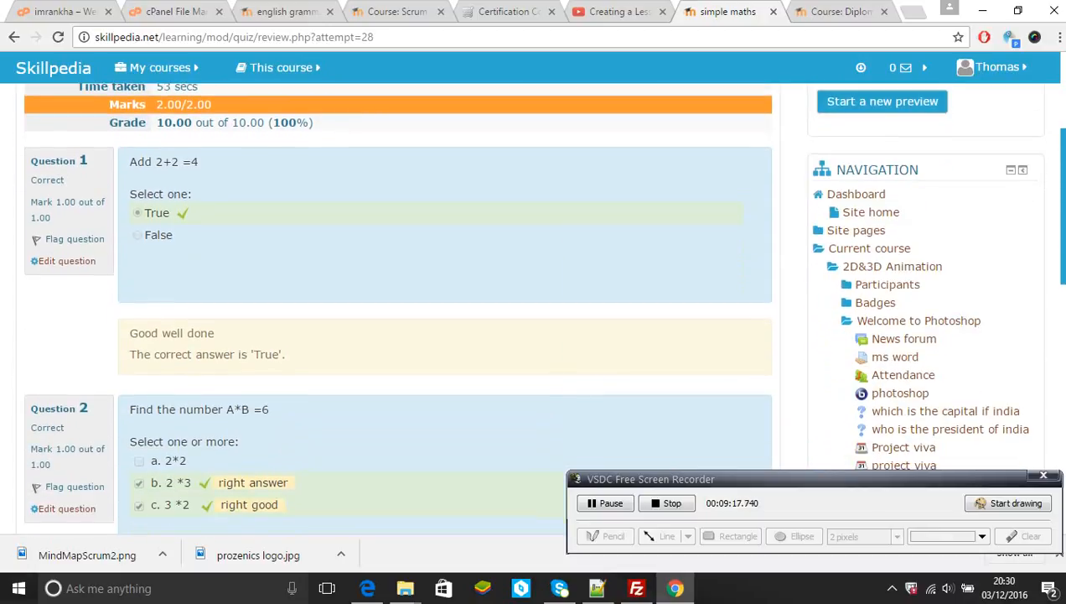
scroll(398, 310, down, 1)
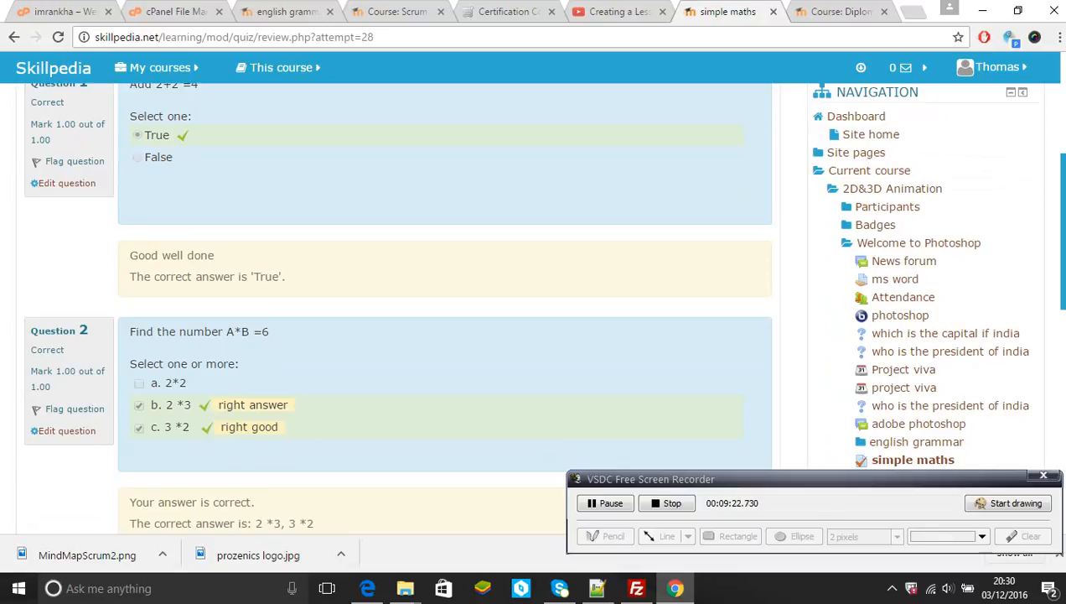
scroll(860, 353, down, 2)
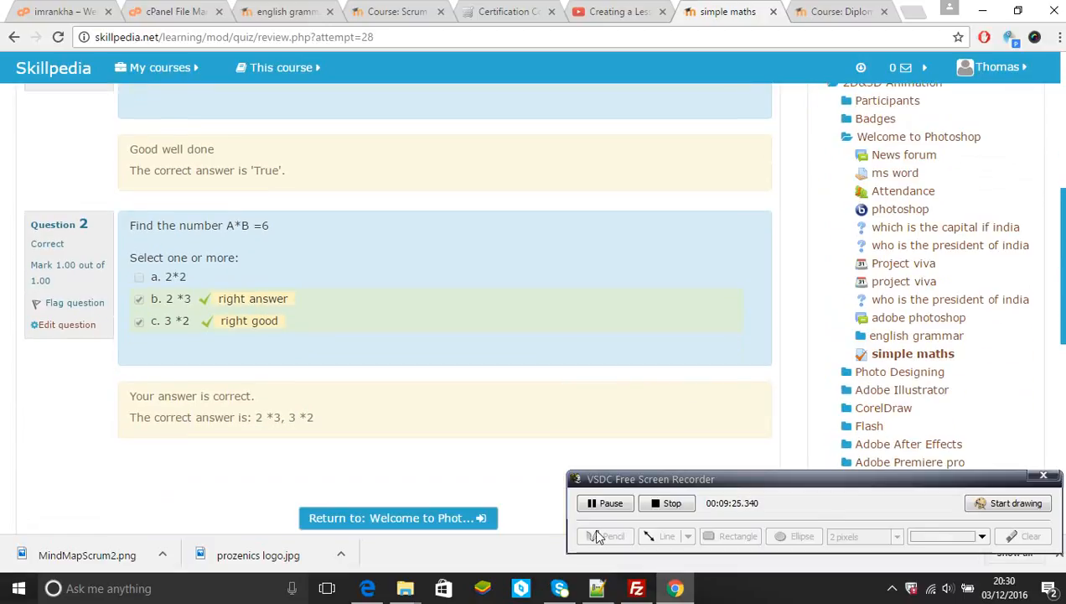